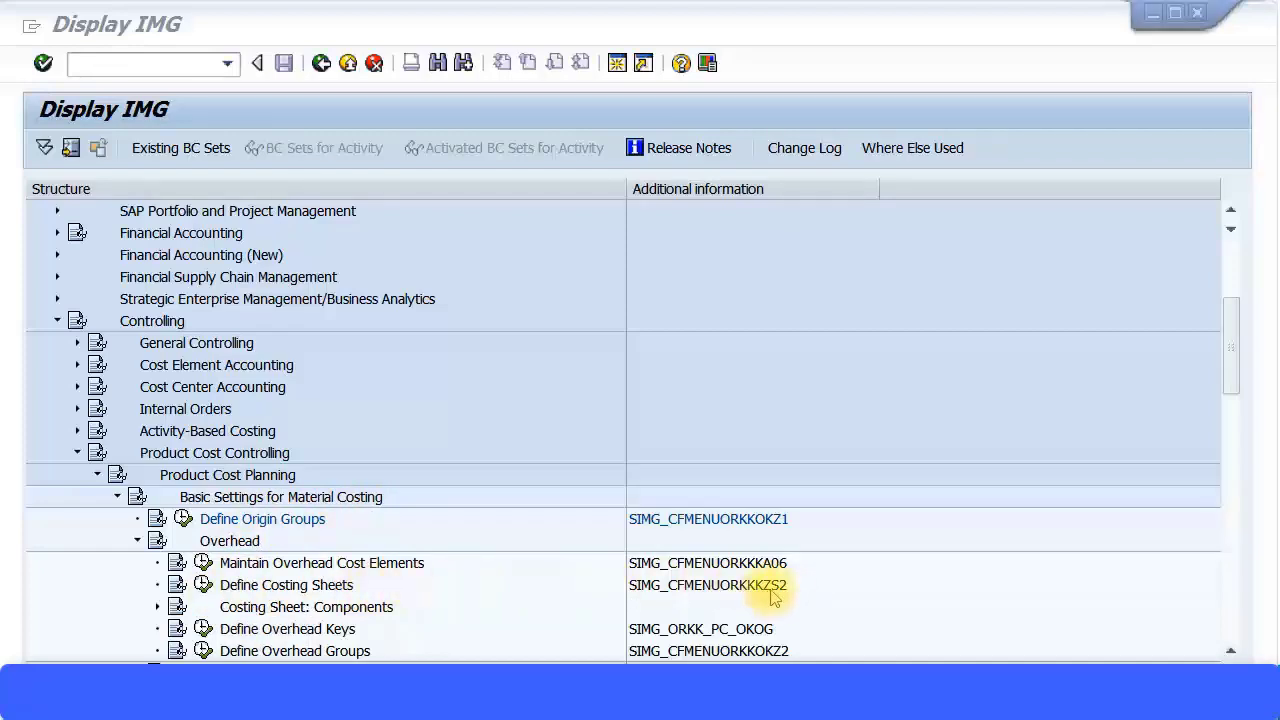
# Step: Open the Define Costing Sheets activity under Overhead and look through the list of existing costing sheets
pyautogui.click(203, 586)
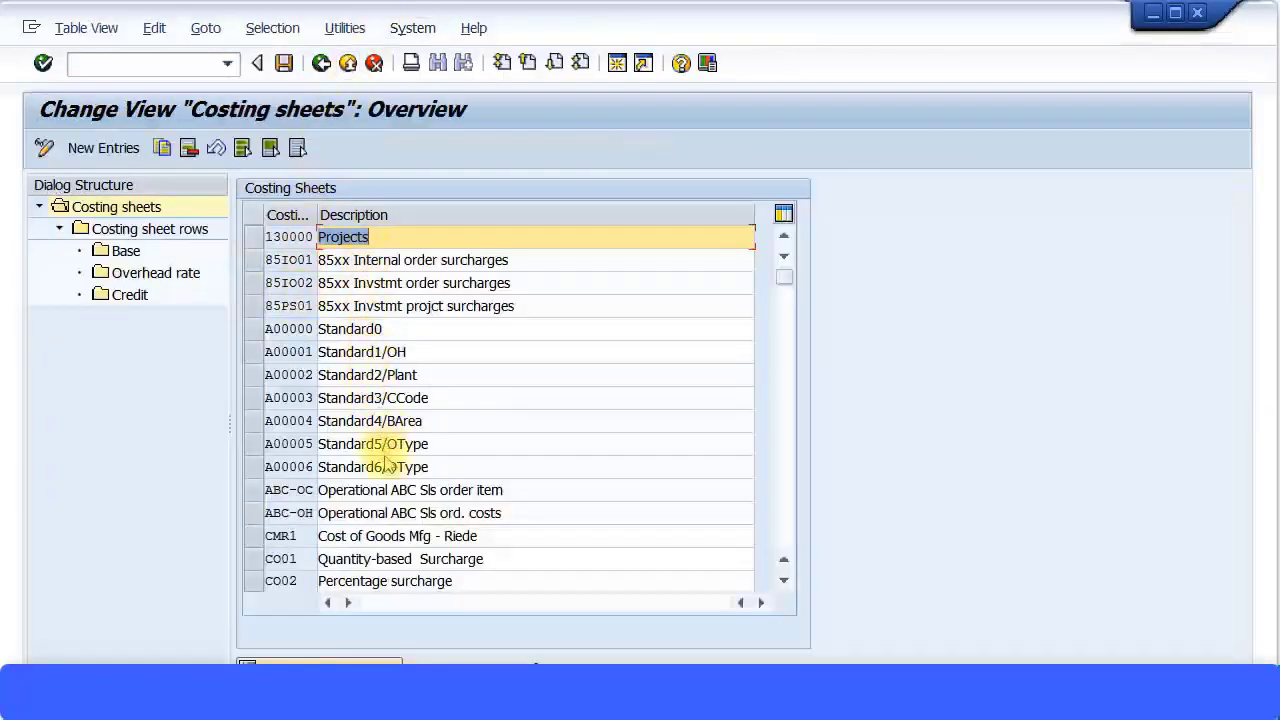
pyautogui.scroll(-4, 370, 420)
pyautogui.scroll(1, 385, 455)
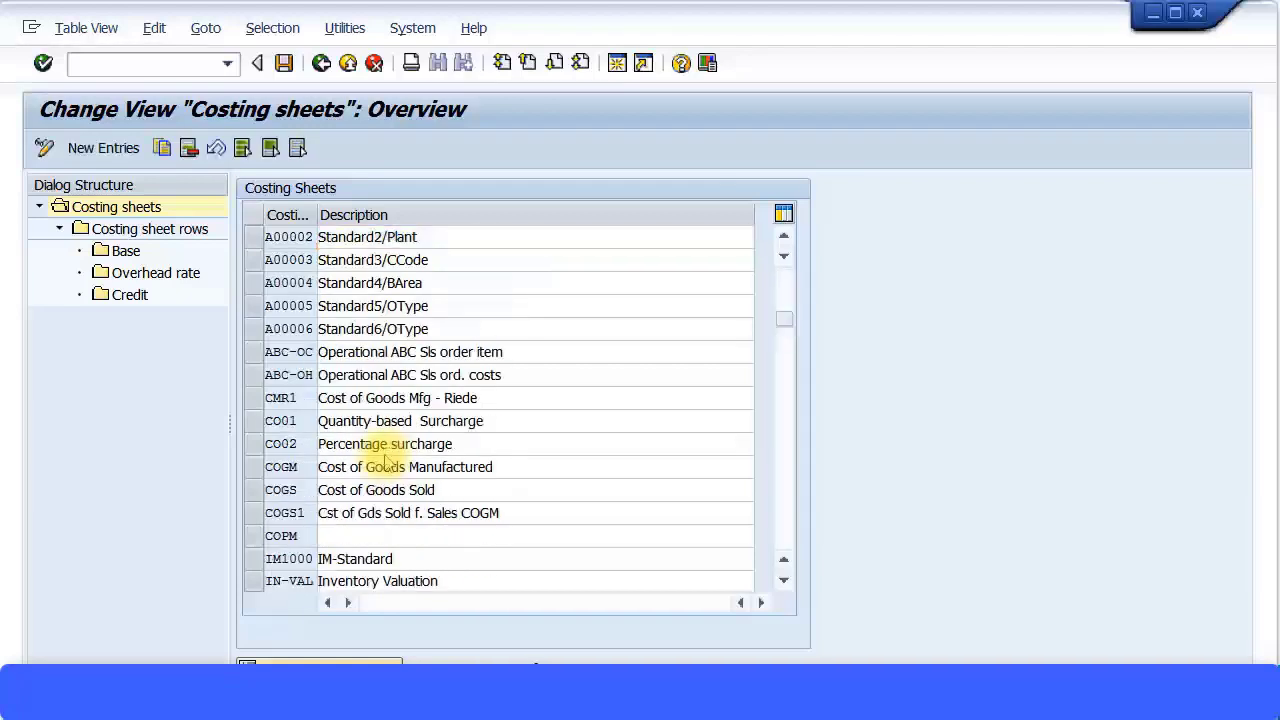
pyautogui.scroll(3, 380, 440)
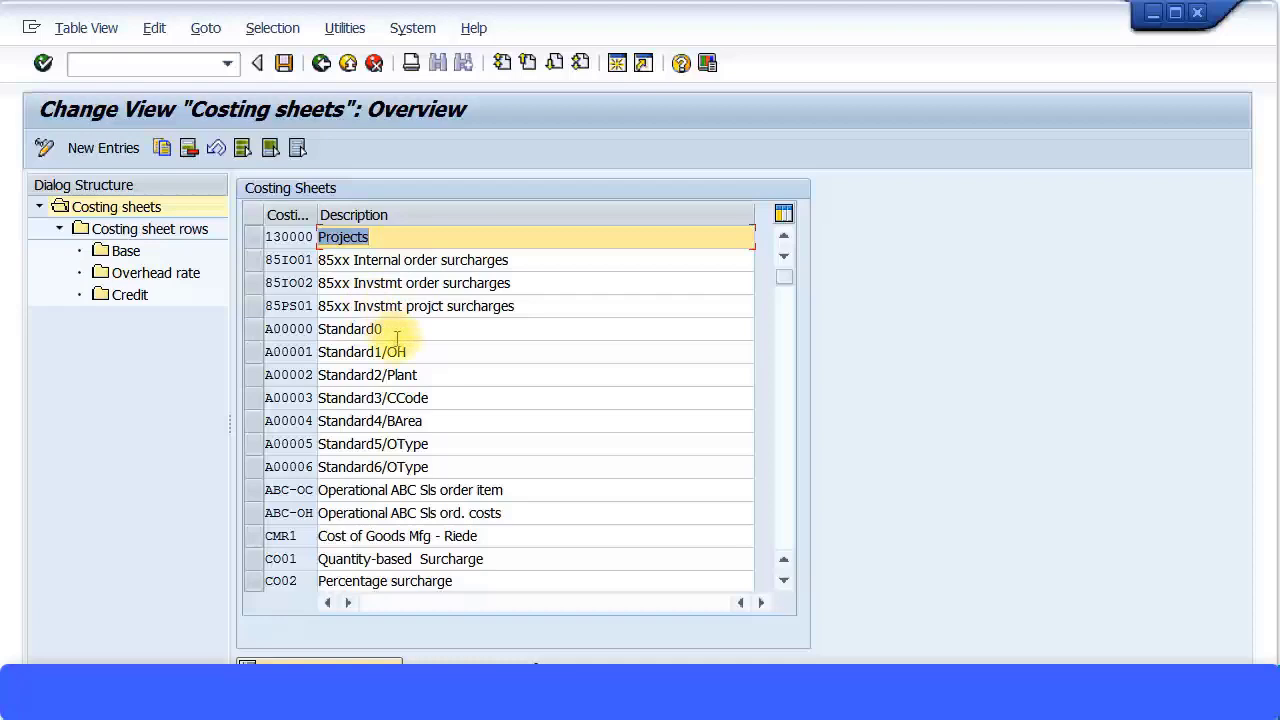
pyautogui.scroll(-3, 397, 338)
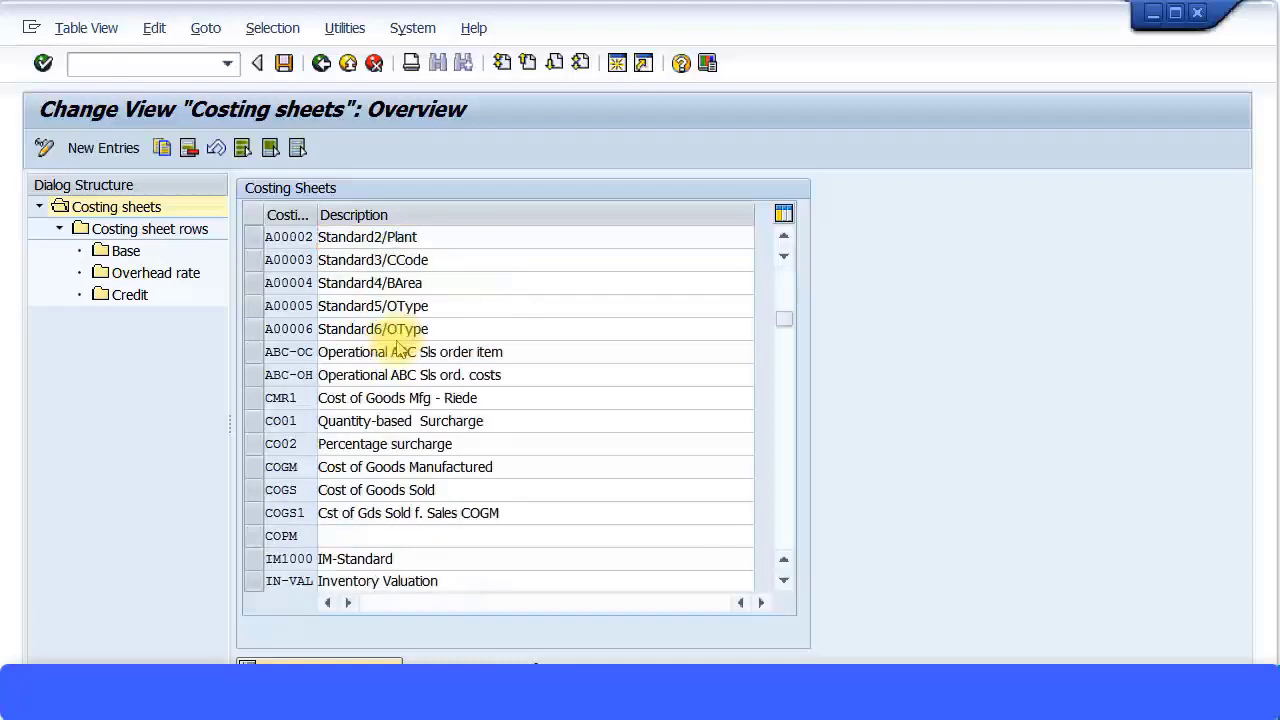
pyautogui.scroll(-3, 397, 348)
pyautogui.scroll(-1, 398, 365)
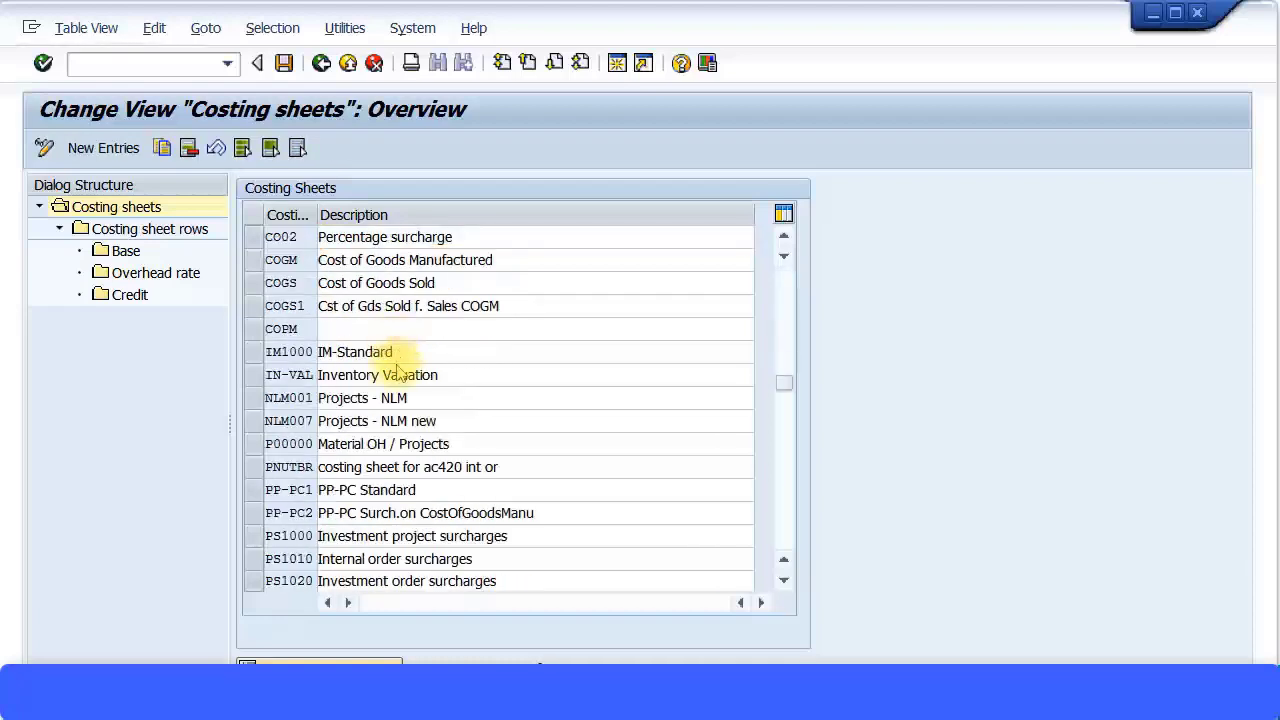
pyautogui.scroll(-2, 398, 365)
pyautogui.scroll(-1, 398, 362)
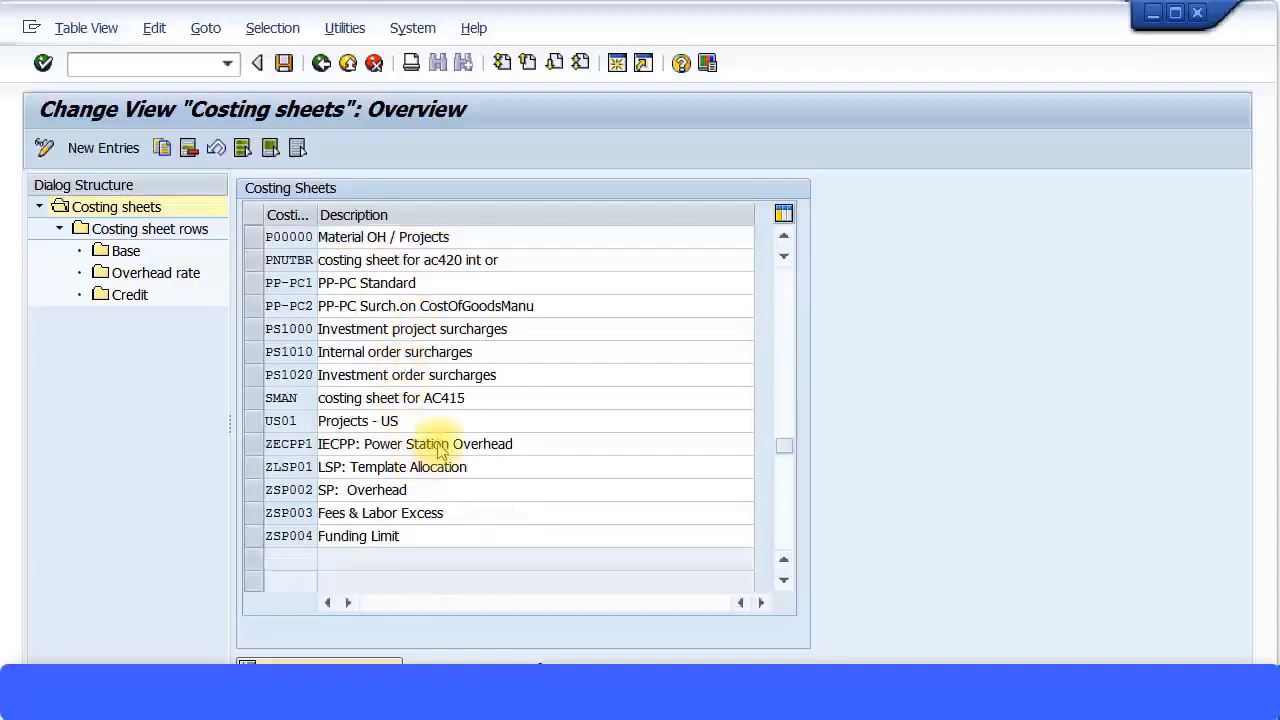
pyautogui.scroll(3, 438, 447)
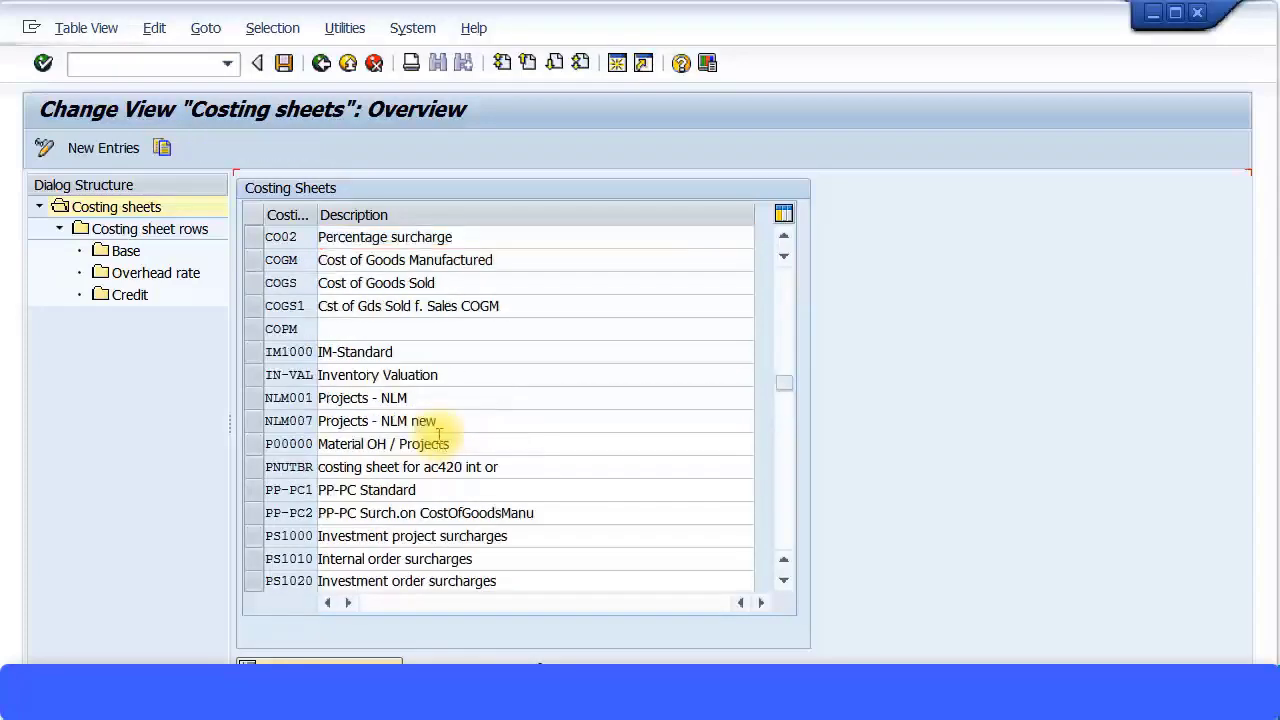
pyautogui.scroll(3, 438, 434)
pyautogui.scroll(2, 440, 440)
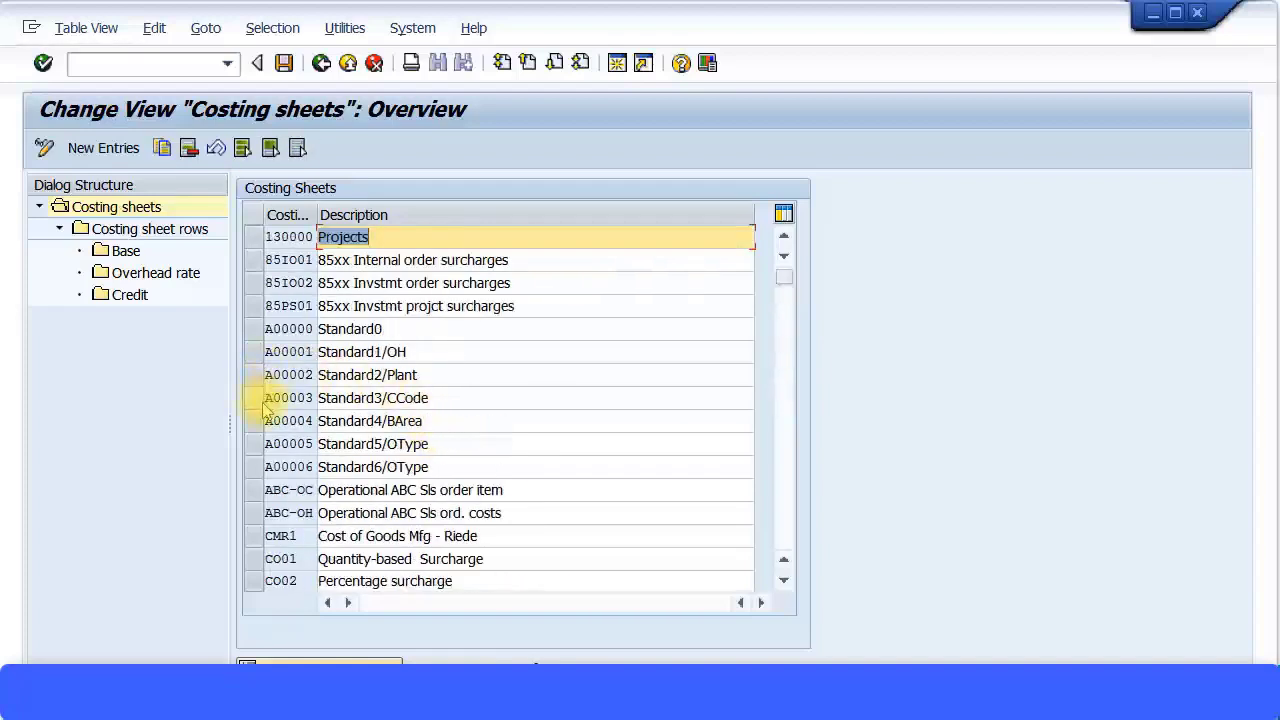
# Step: Examine the costing sheet rows of A00003 Standard3/CCode, and return to the costing sheets overview
pyautogui.click(254, 400)
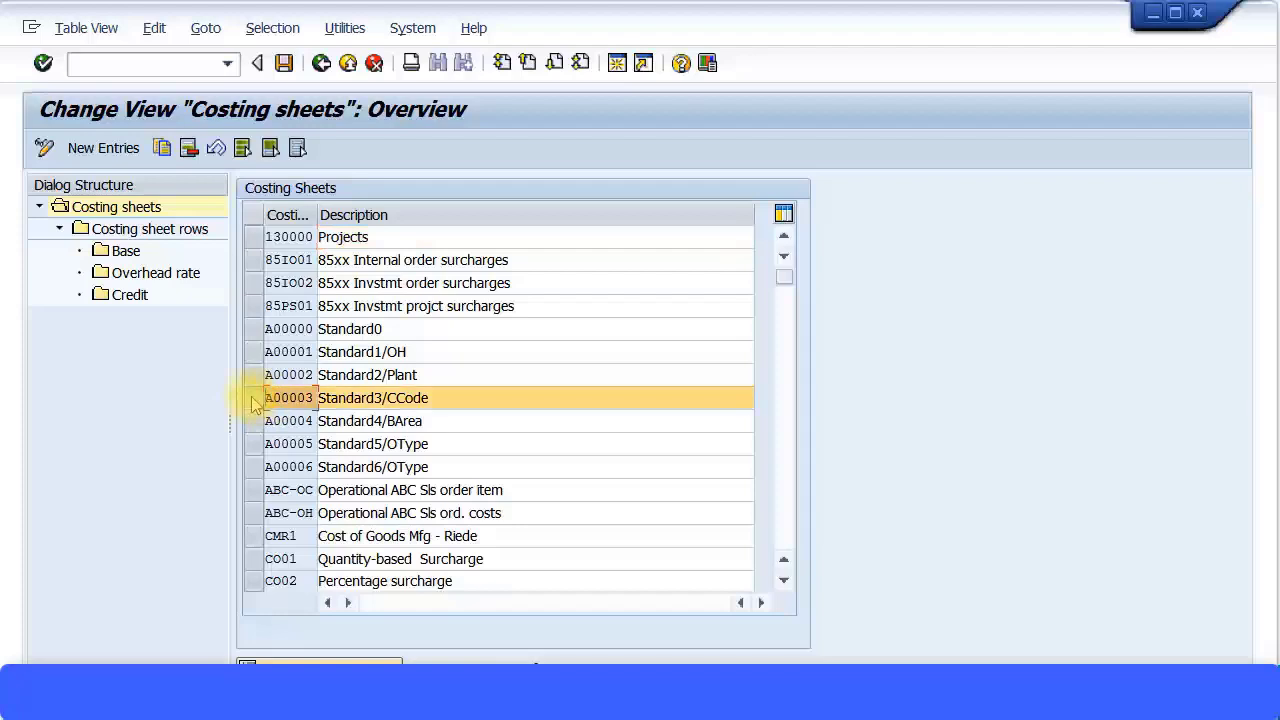
pyautogui.doubleClick(132, 232)
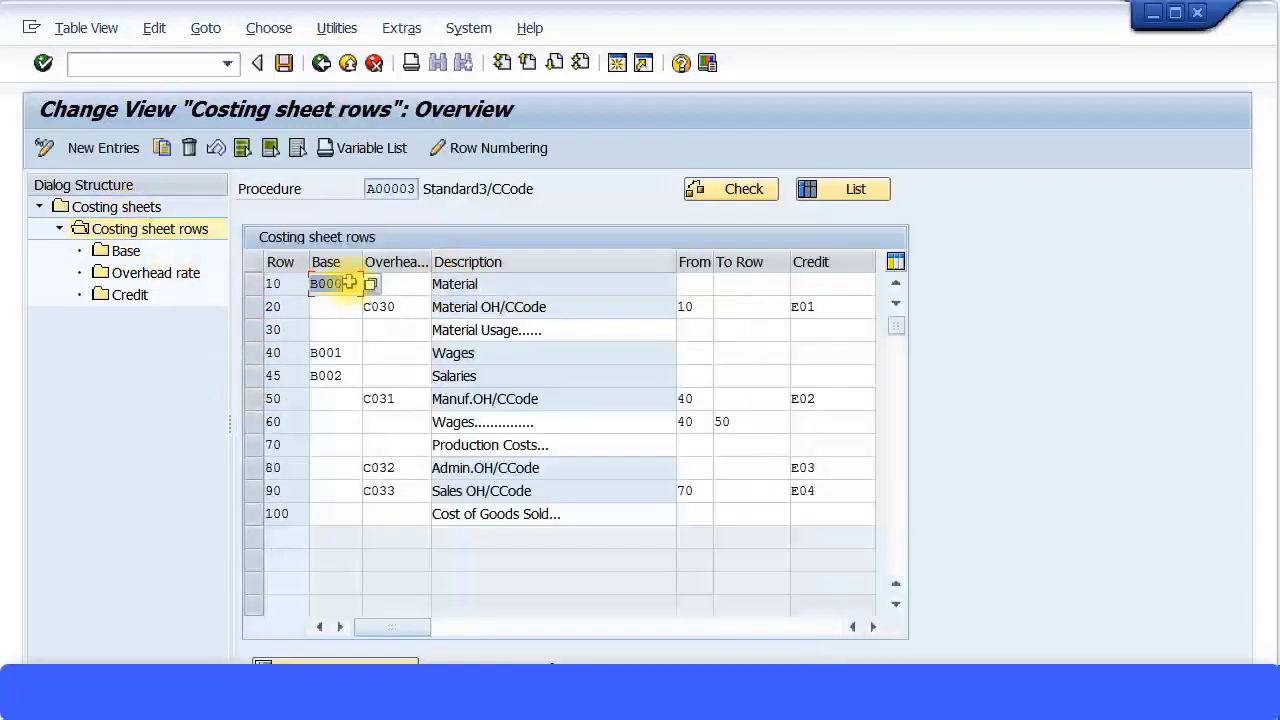
pyautogui.click(321, 63)
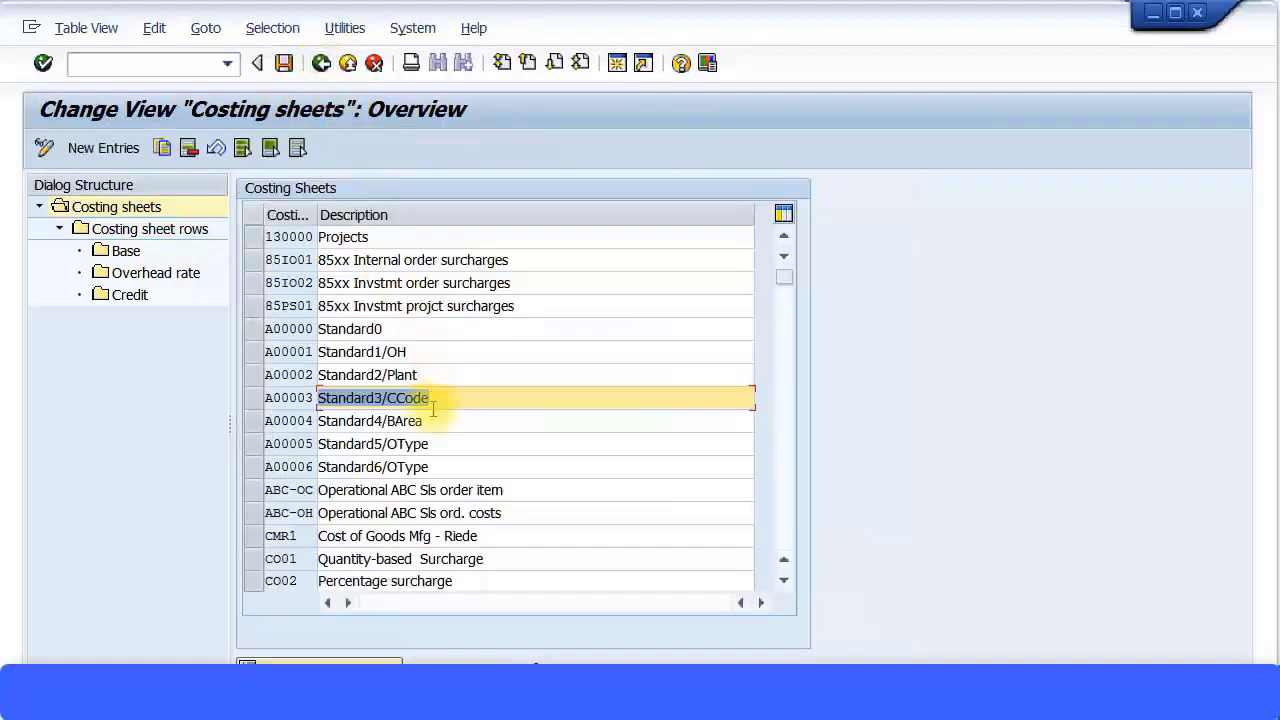
pyautogui.click(443, 421)
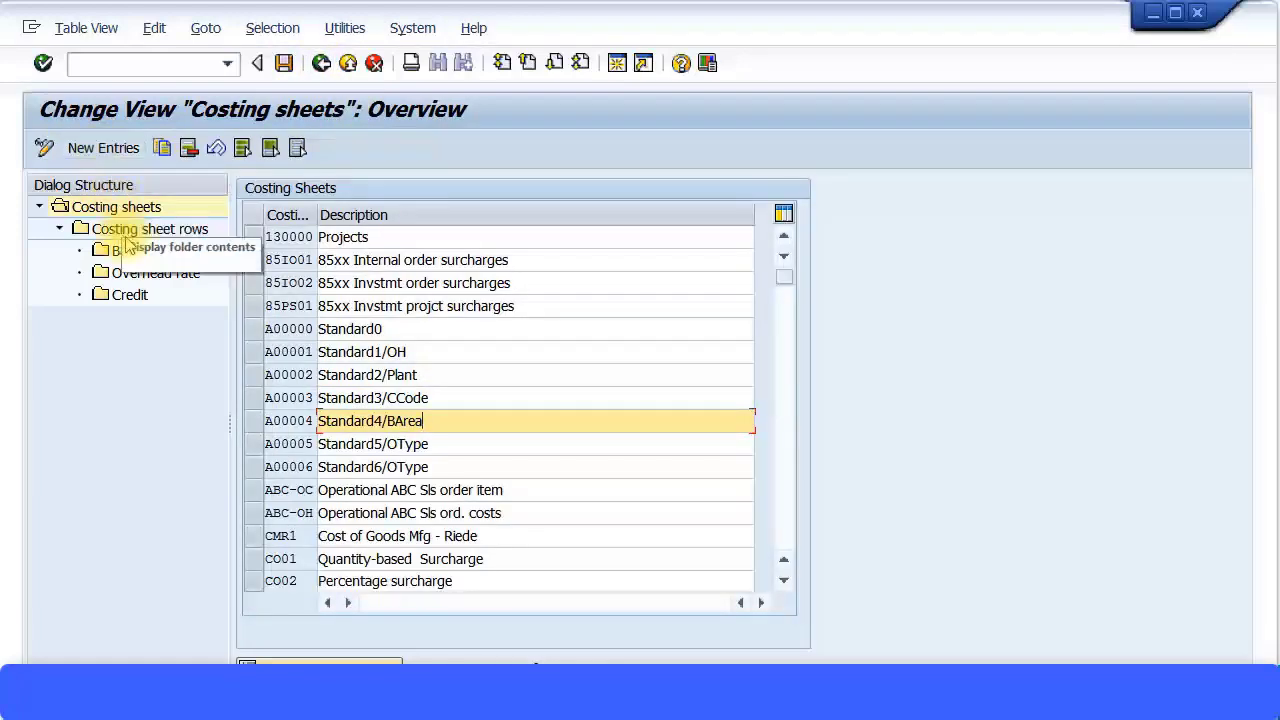
# Step: Create costing sheet ZCS1 with the description "MNM Costing Sheet 1- Bakery" and save it under the proposed customizing request
pyautogui.click(118, 148)
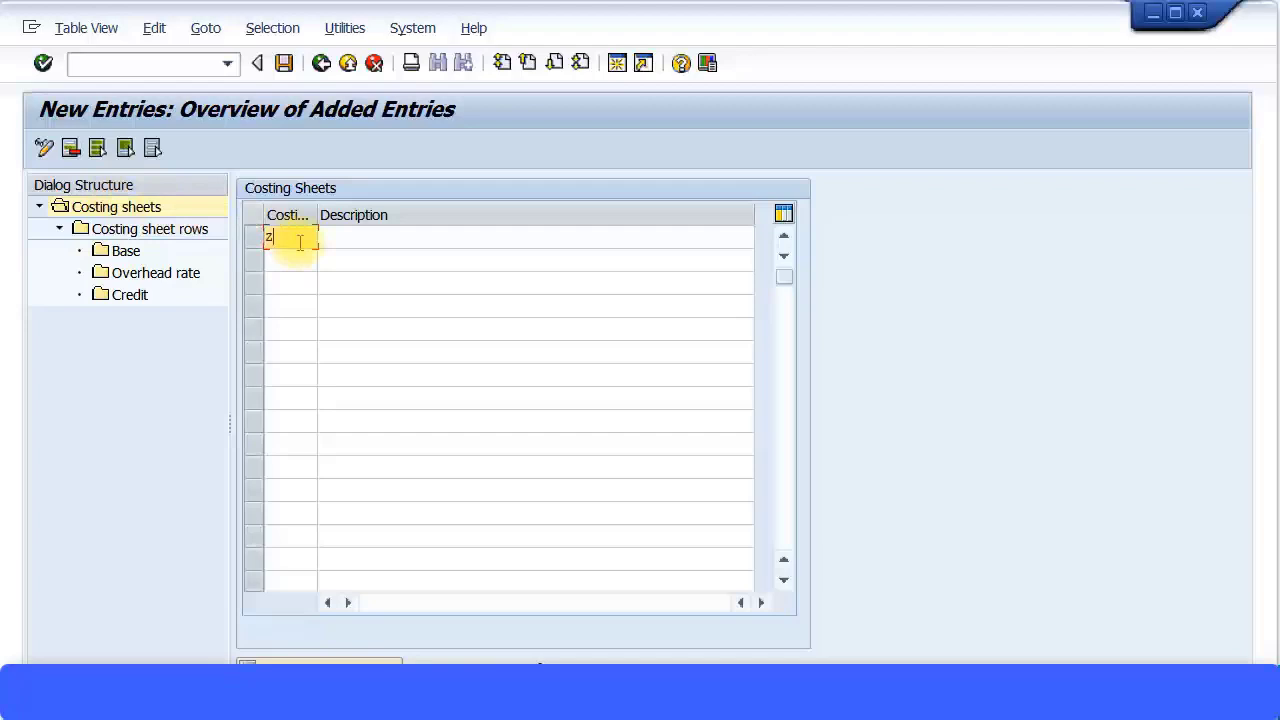
pyautogui.write('zcs1')
pyautogui.press('Tab')
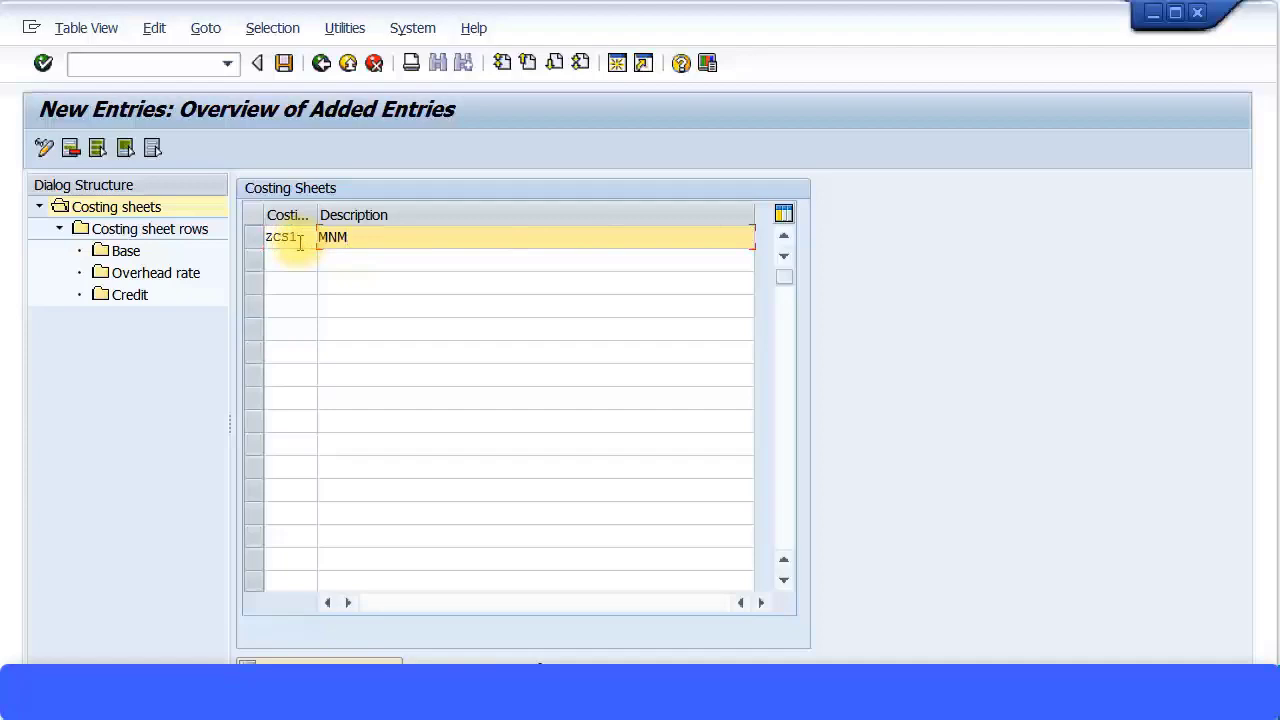
pyautogui.write('MNMCosting Sheet 1- Bakery')
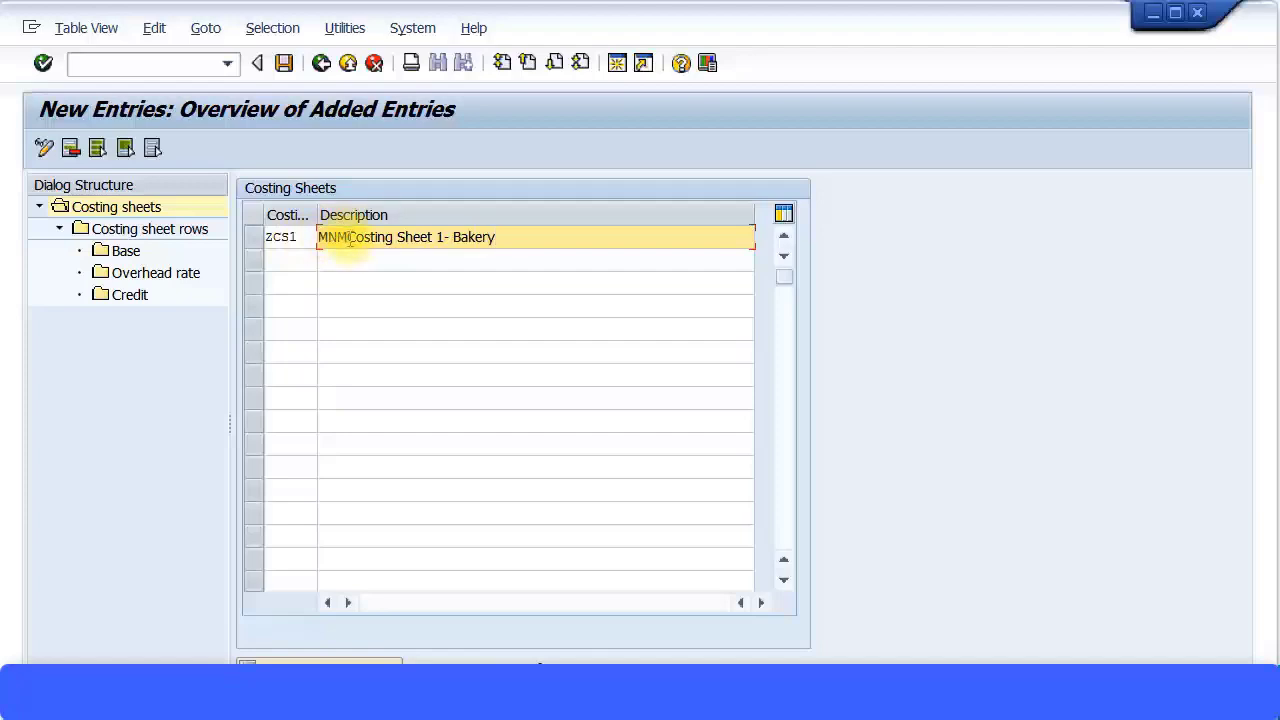
pyautogui.click(348, 237)
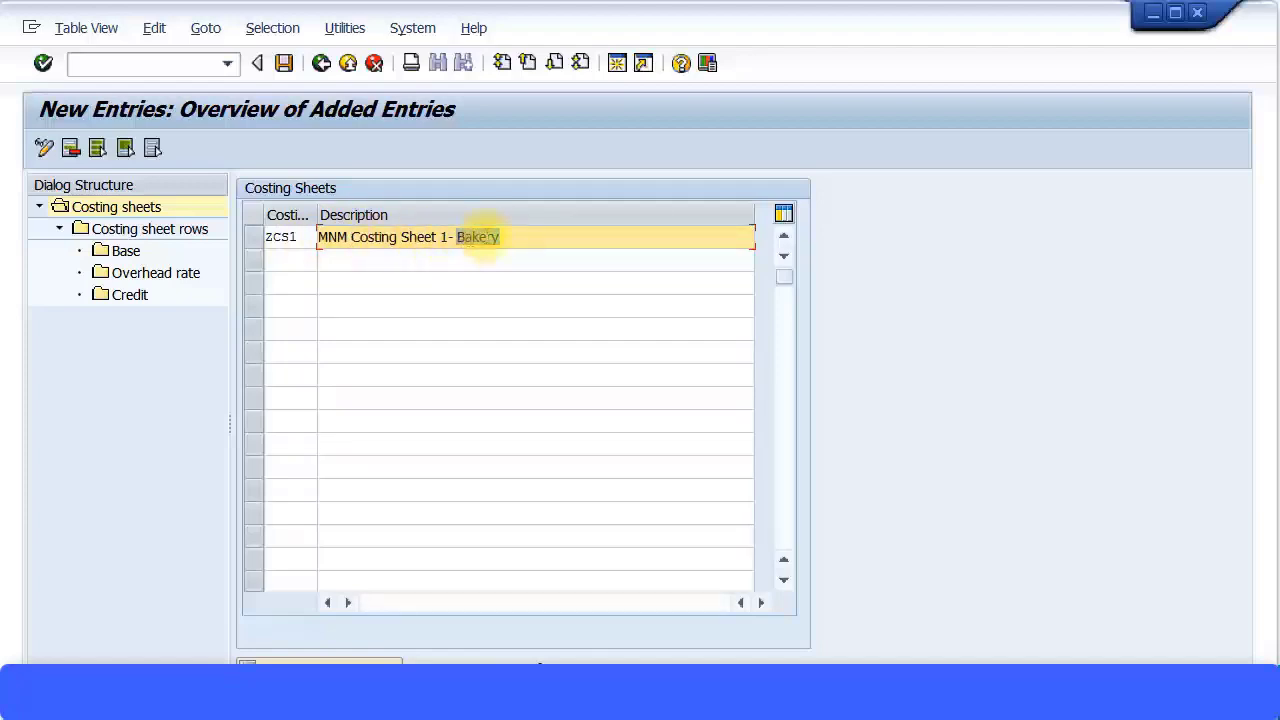
pyautogui.click(284, 63)
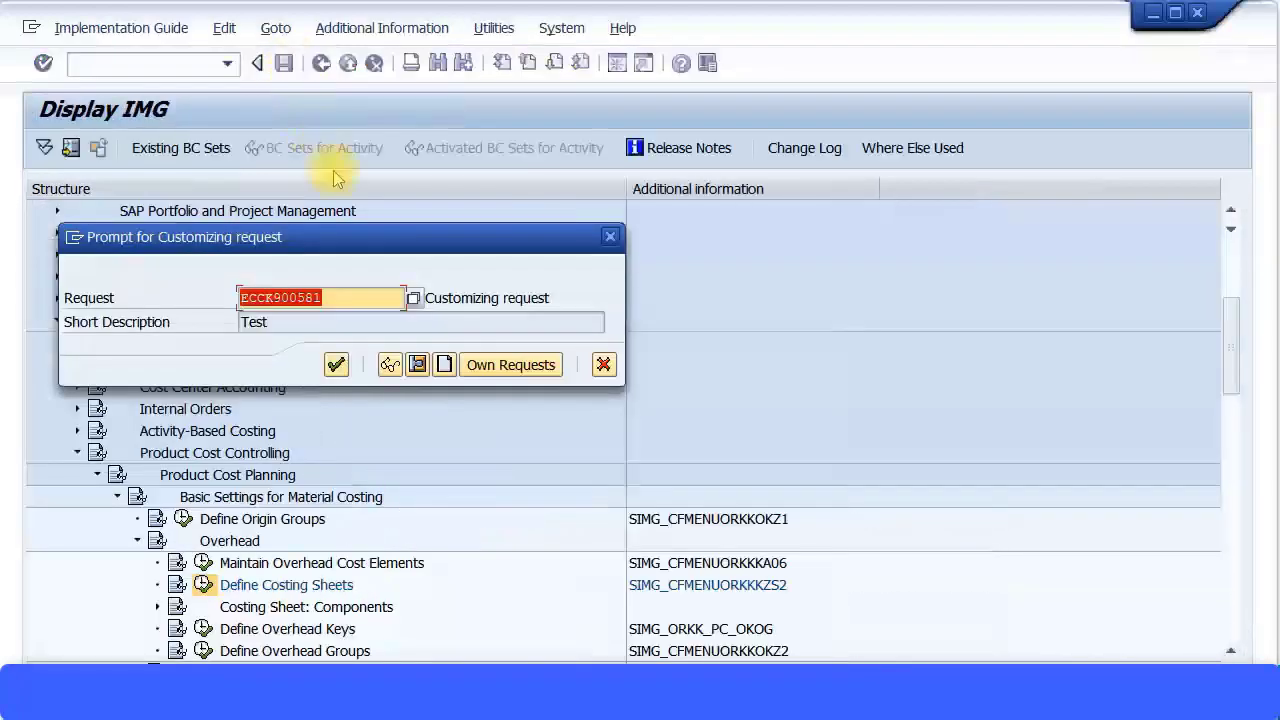
pyautogui.click(336, 364)
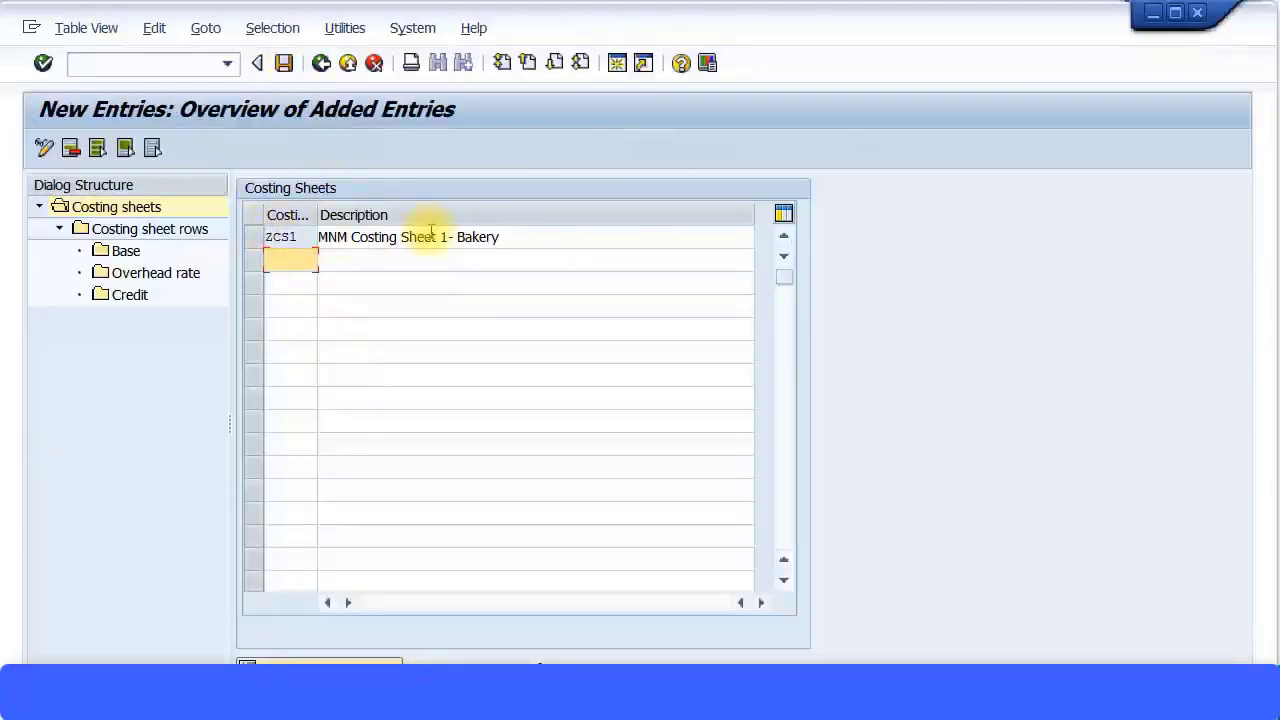
# Step: Open new row entries for costing sheet ZCS1 and widen the Overhead rate column to show its full heading
pyautogui.click(251, 238)
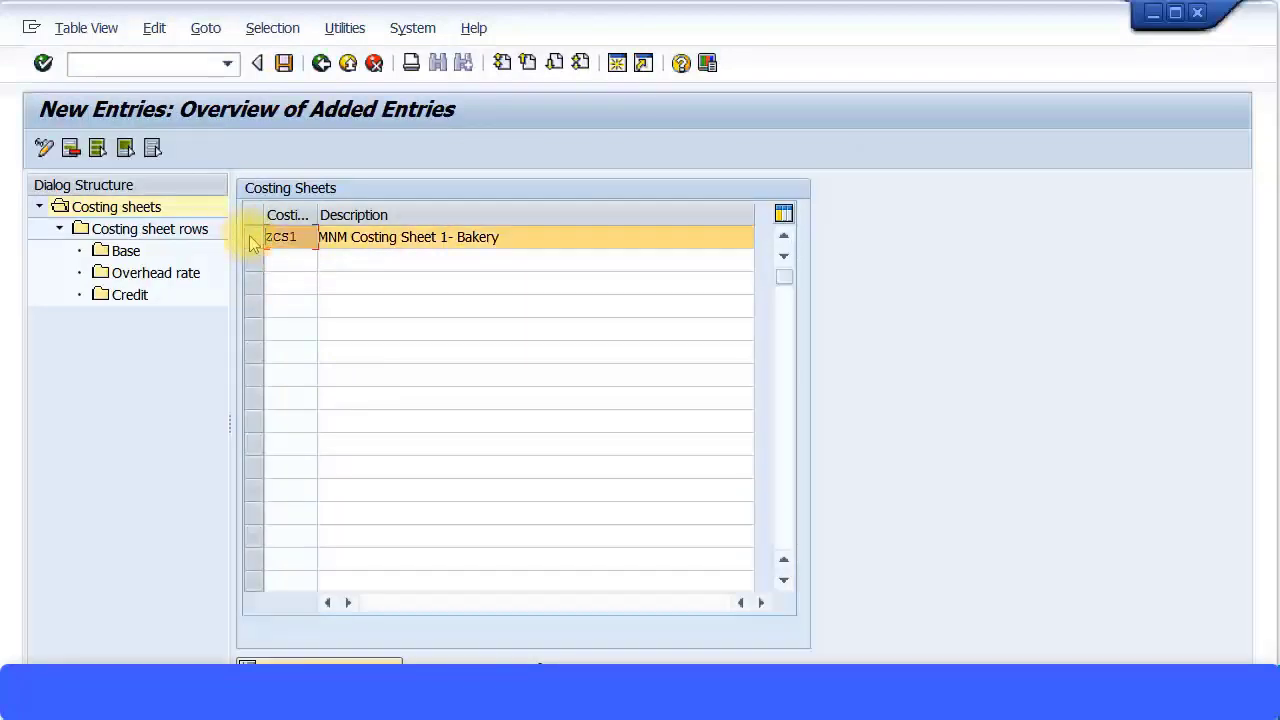
pyautogui.doubleClick(158, 231)
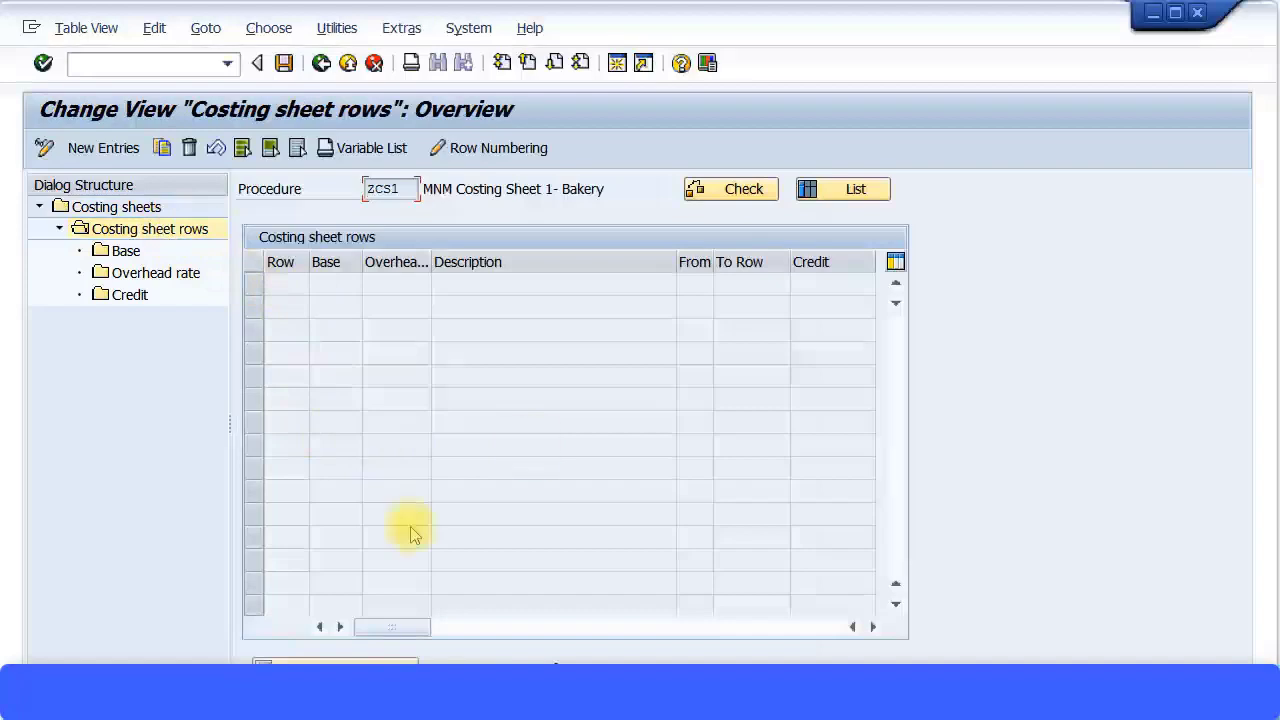
pyautogui.click(105, 148)
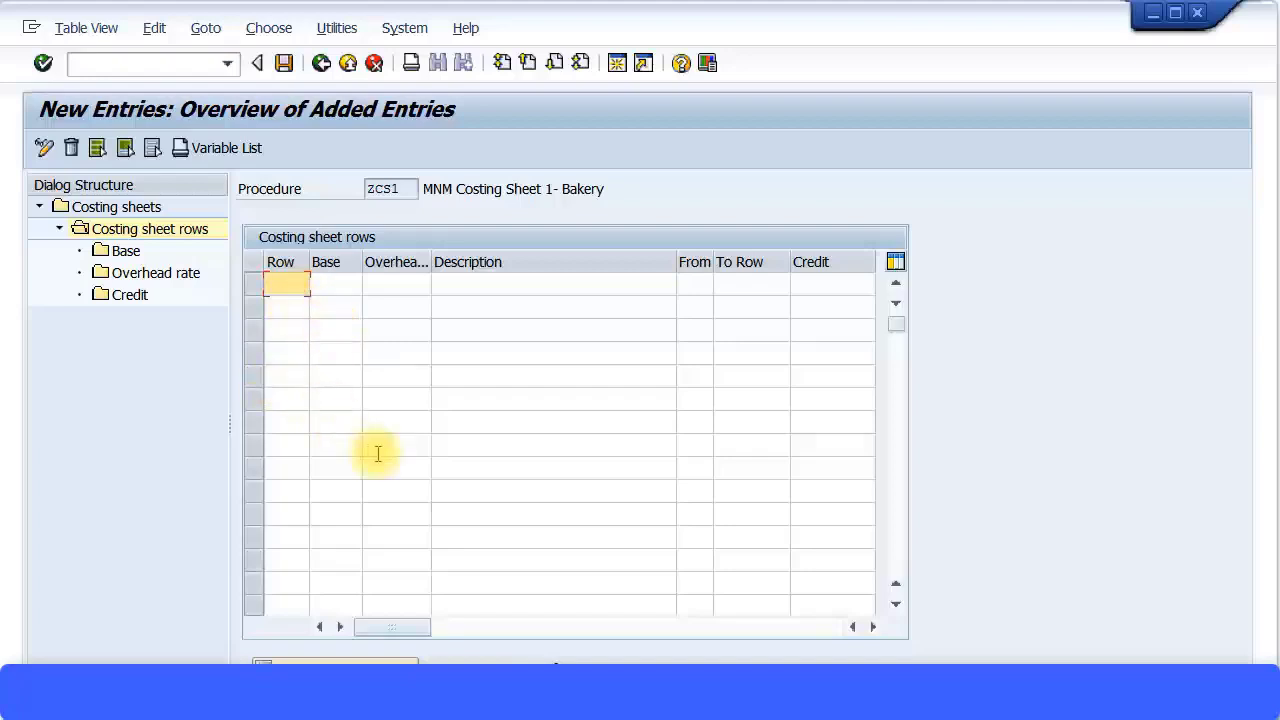
pyautogui.moveTo(431, 262); pyautogui.dragTo(481, 262)
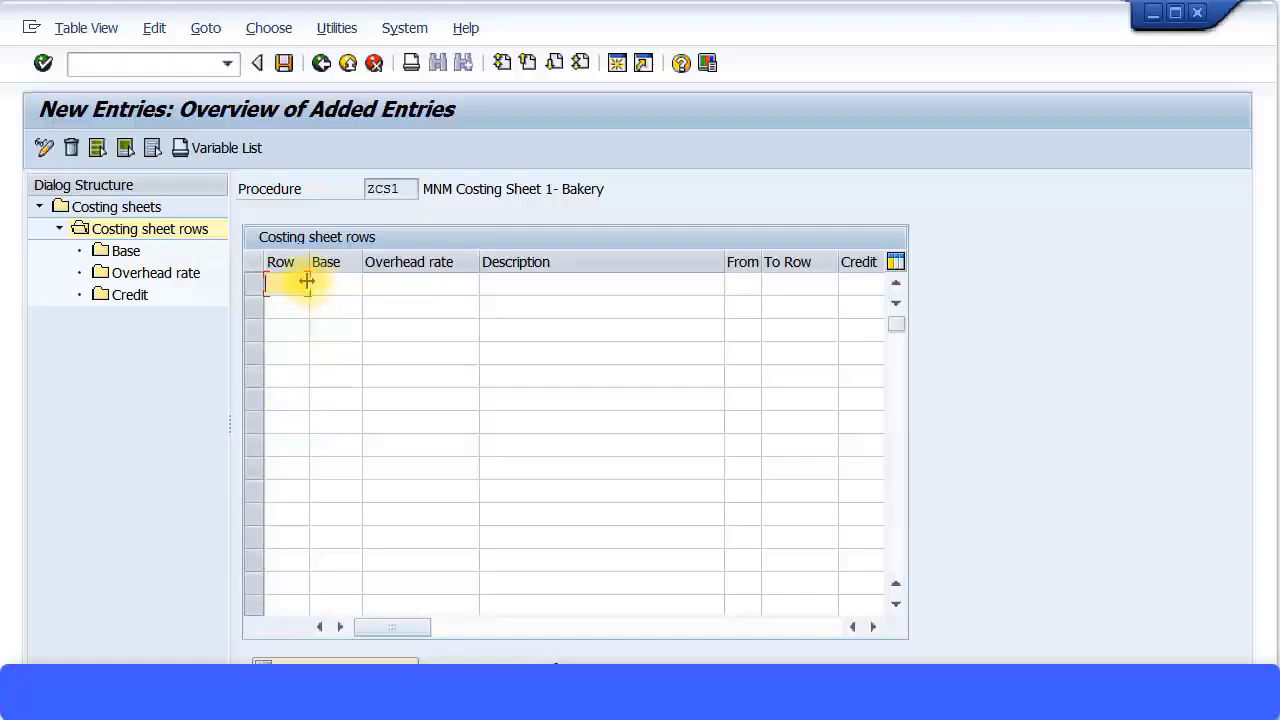
# Step: Add row 10 to costing sheet ZCS1 with calculation base ZMO1 (Materials)
pyautogui.write('0')
pyautogui.press('Tab')
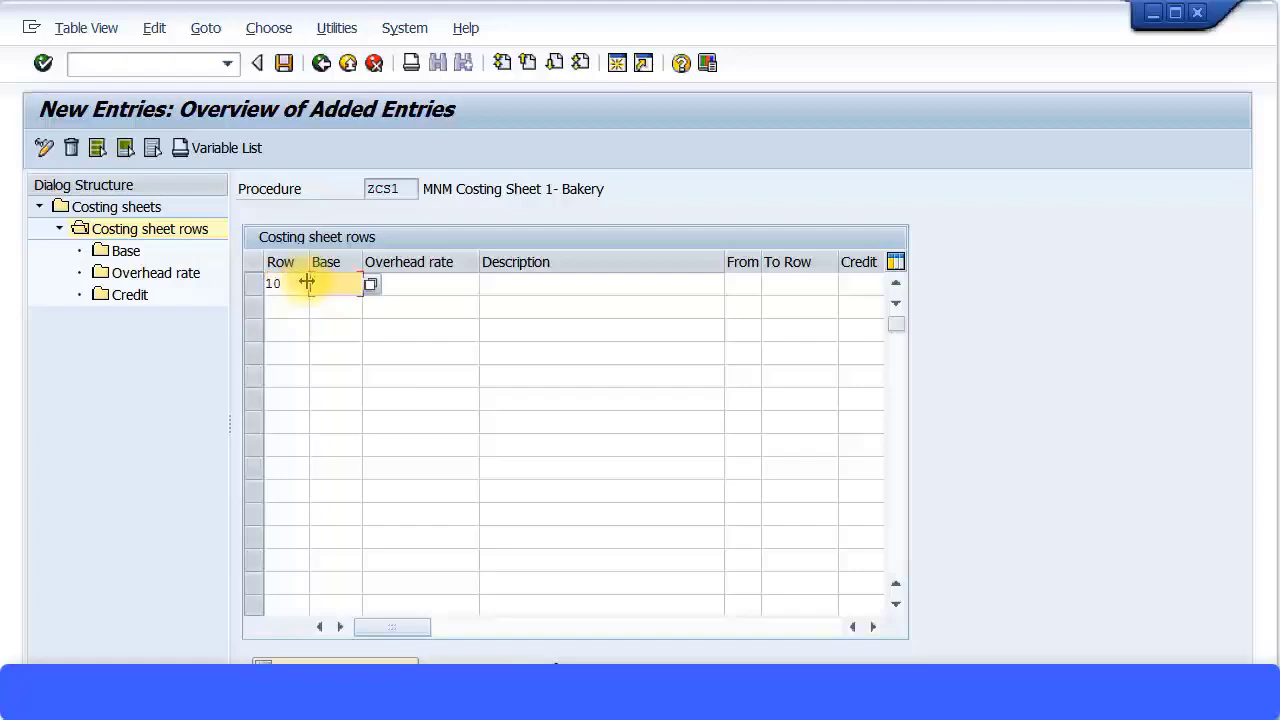
pyautogui.click(370, 287)
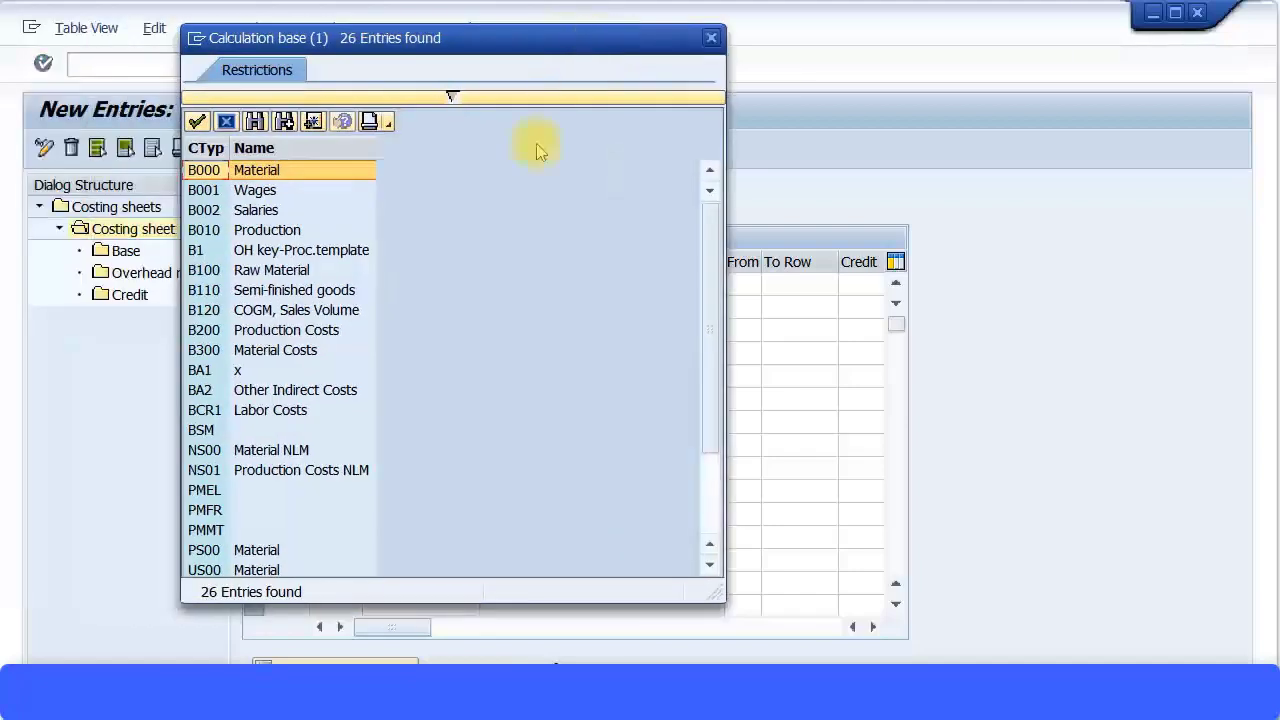
pyautogui.scroll(-2, 340, 420)
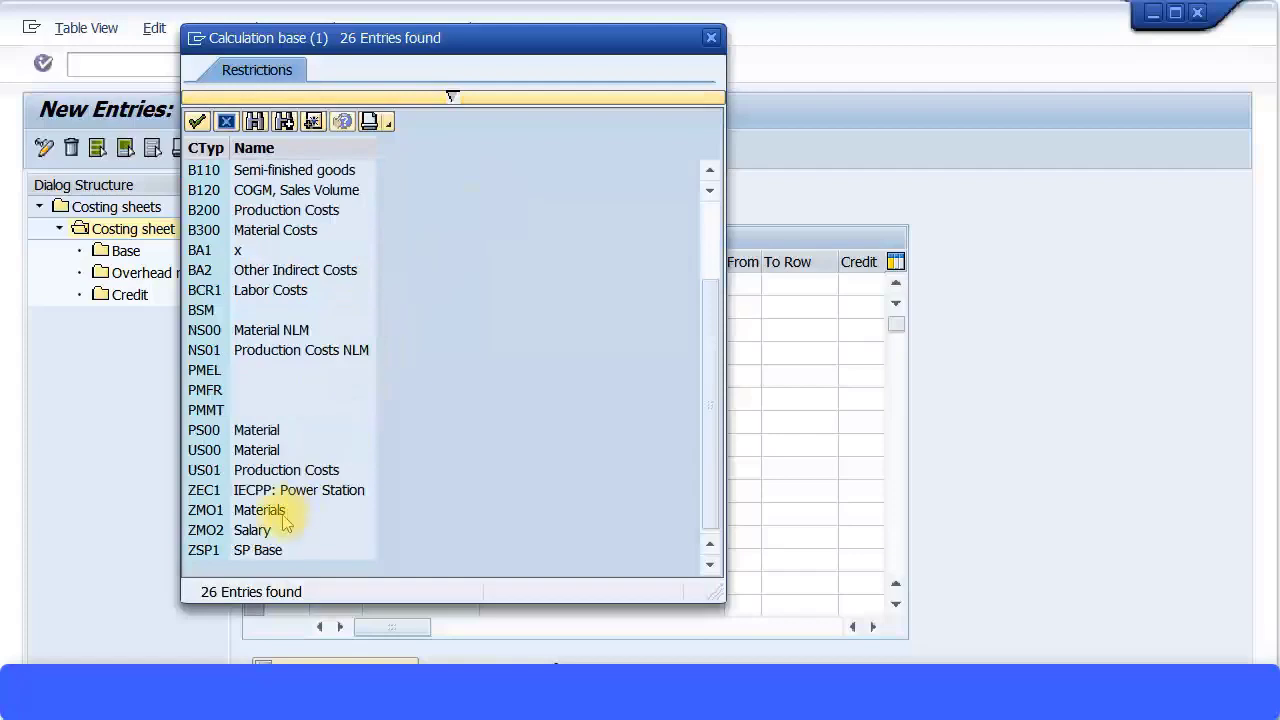
pyautogui.click(274, 511)
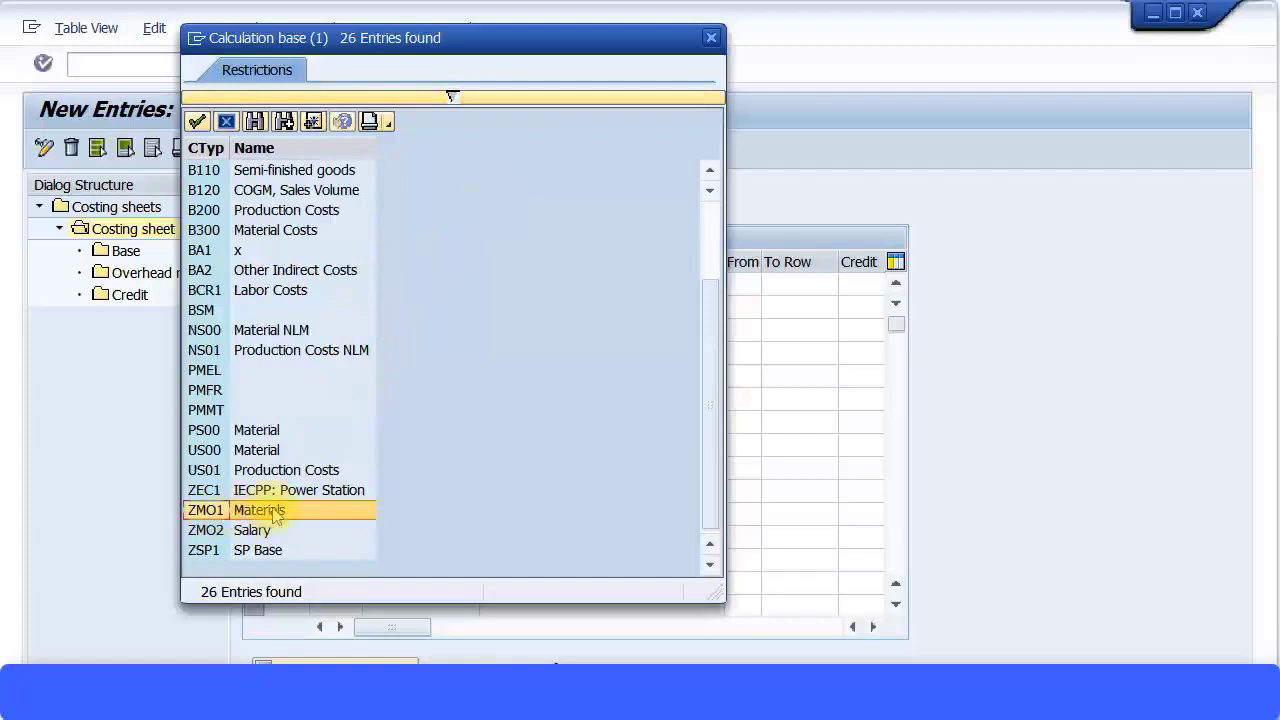
pyautogui.doubleClick(274, 511)
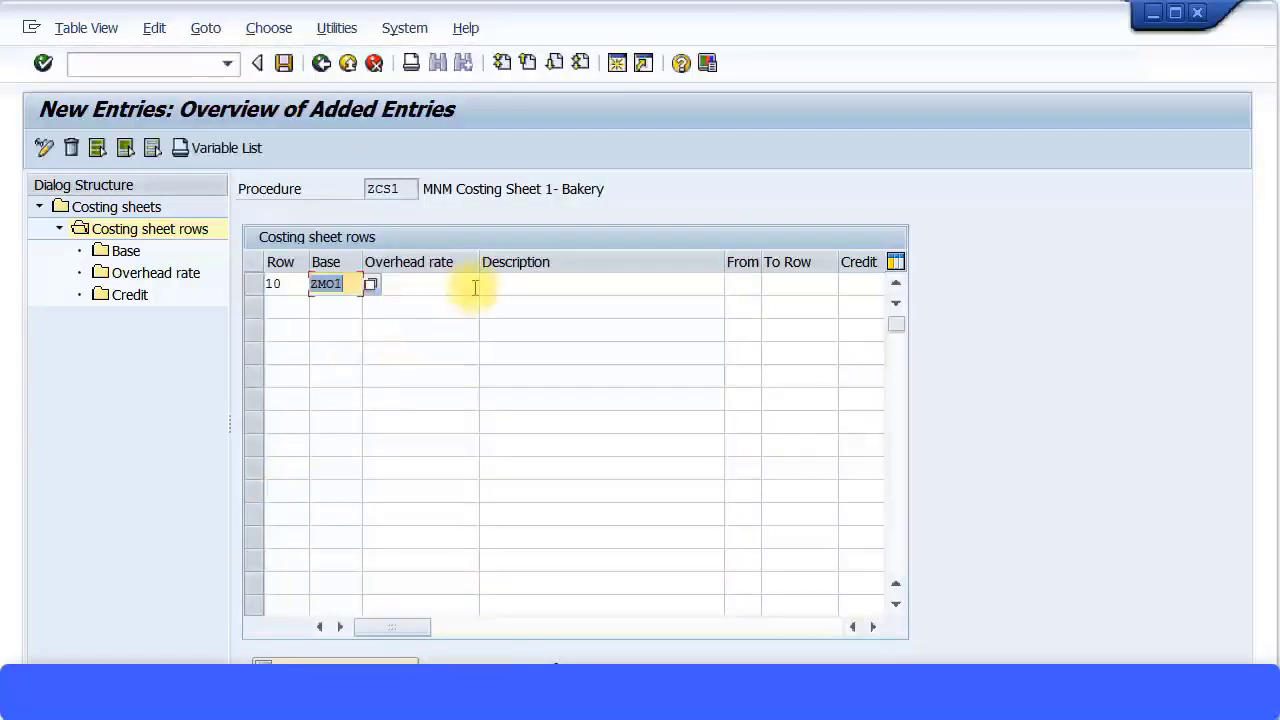
pyautogui.press('Return')
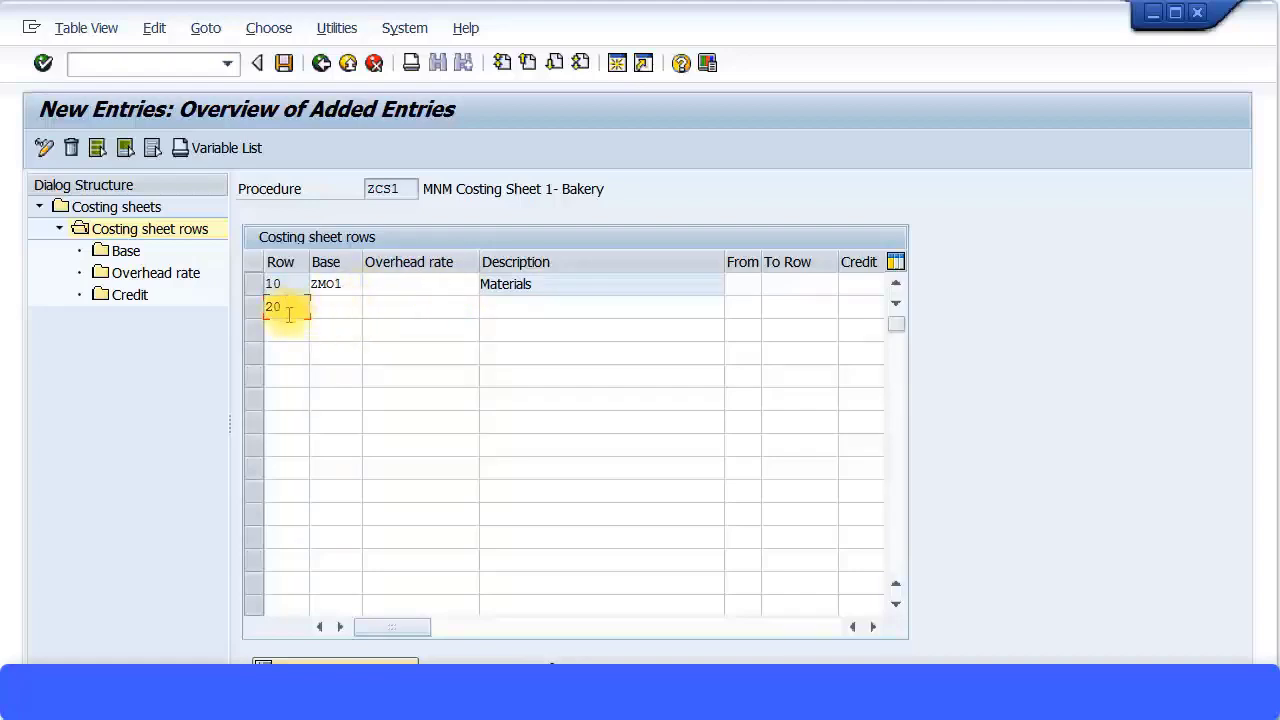
# Step: Add row 20 to costing sheet ZCS1 with overhead rate ZOH1 (Materials)
pyautogui.click(400, 307)
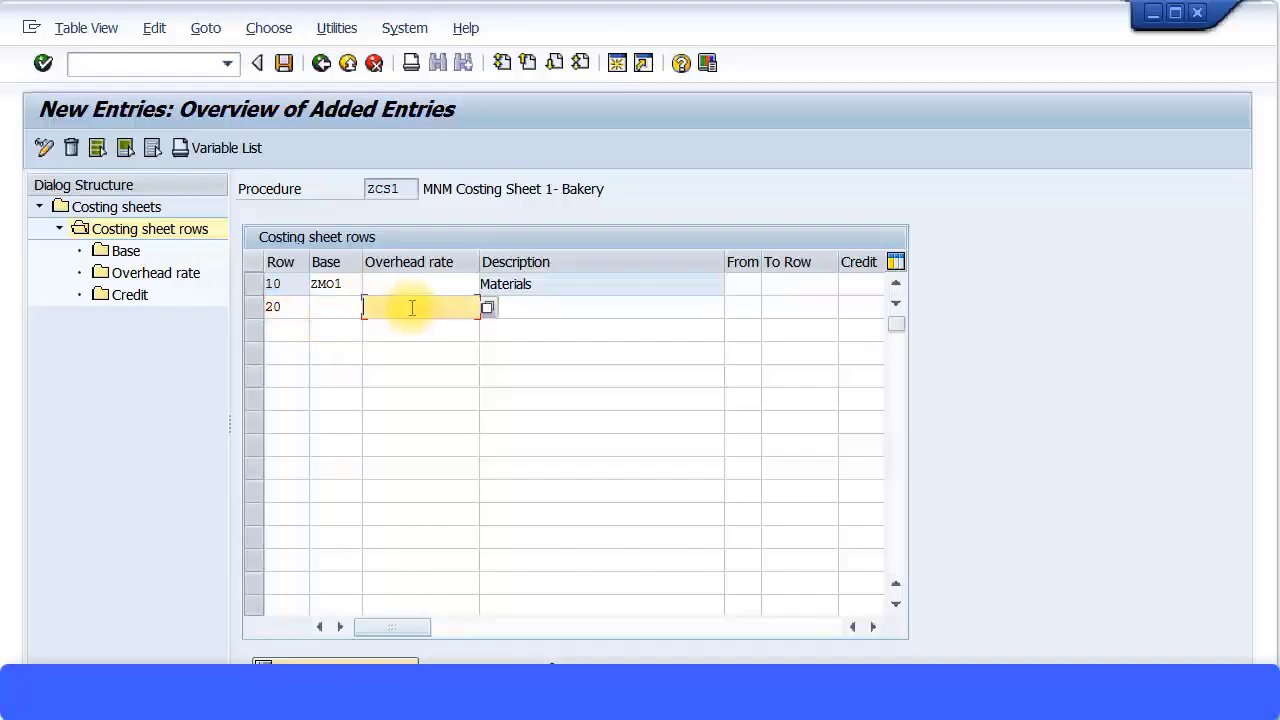
pyautogui.click(488, 308)
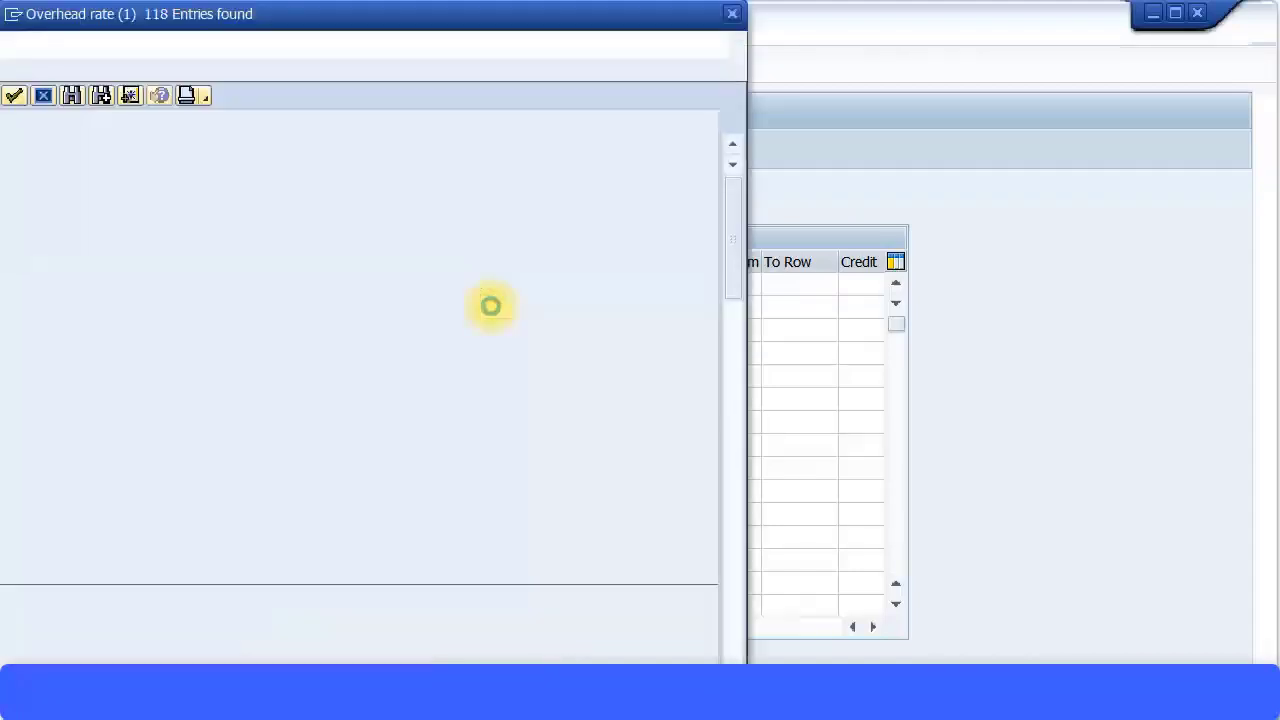
pyautogui.scroll(-5, 337, 366)
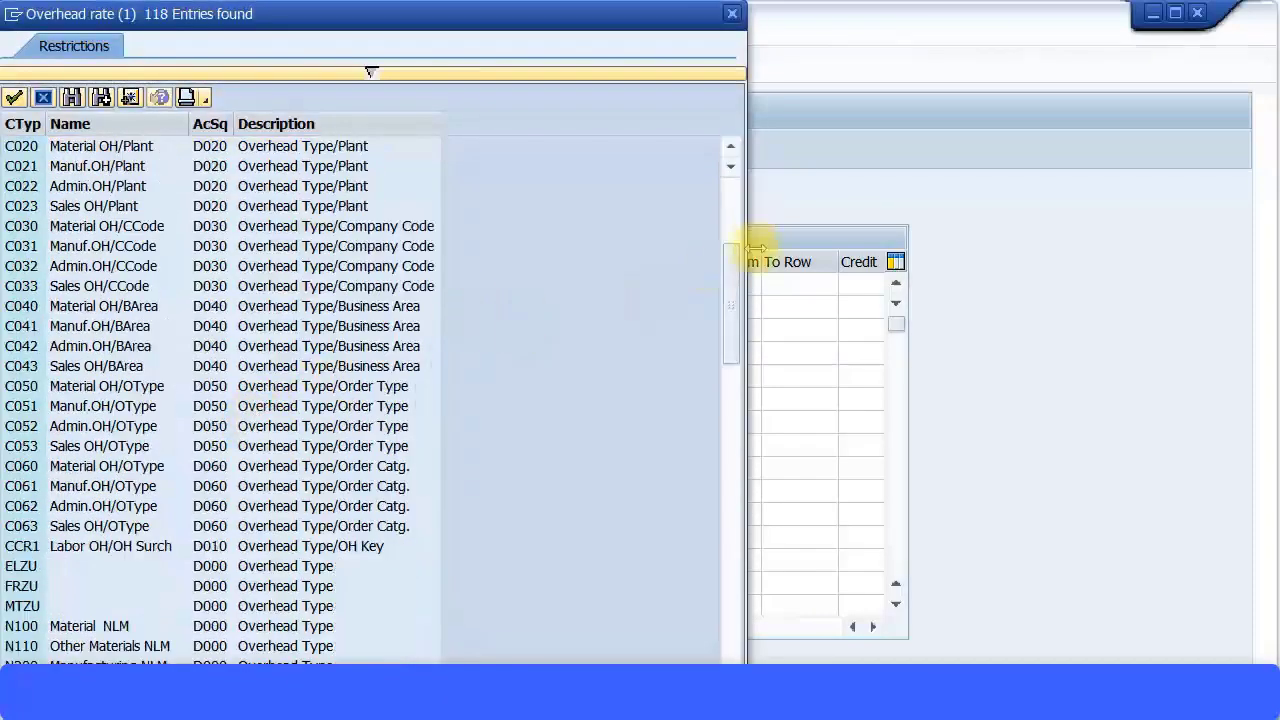
pyautogui.moveTo(731, 265); pyautogui.dragTo(725, 628)
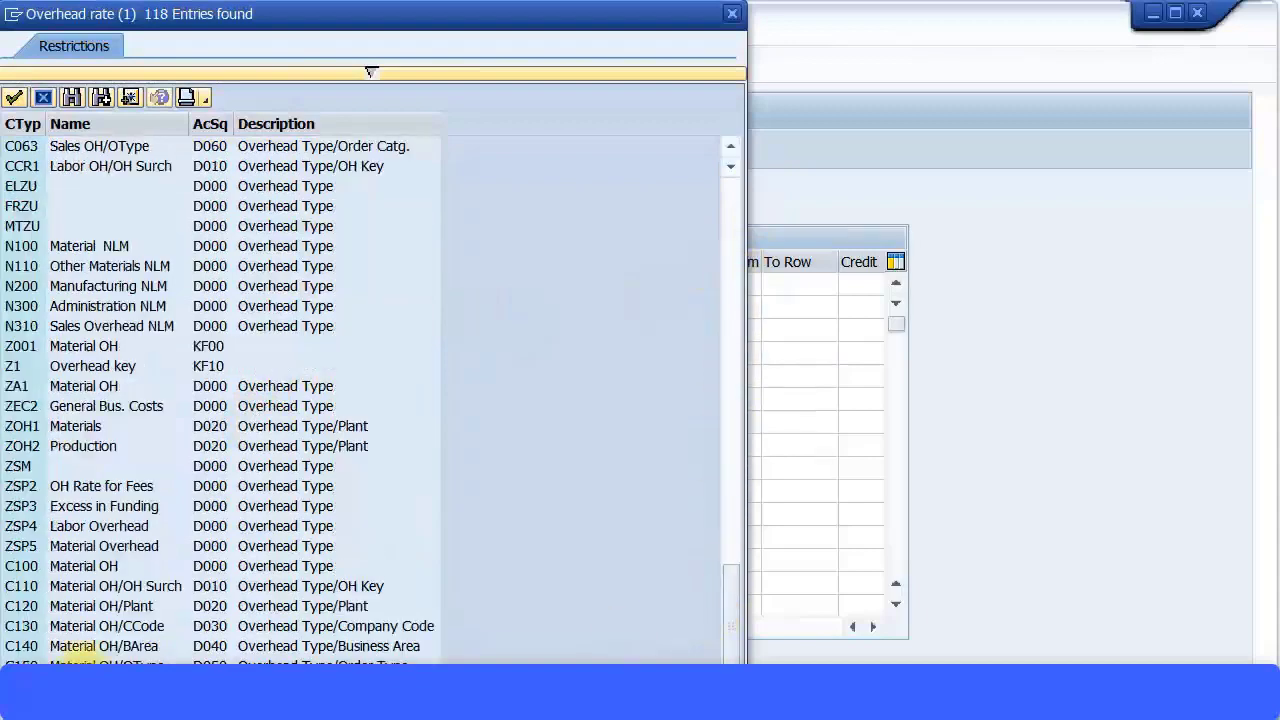
pyautogui.doubleClick(57, 429)
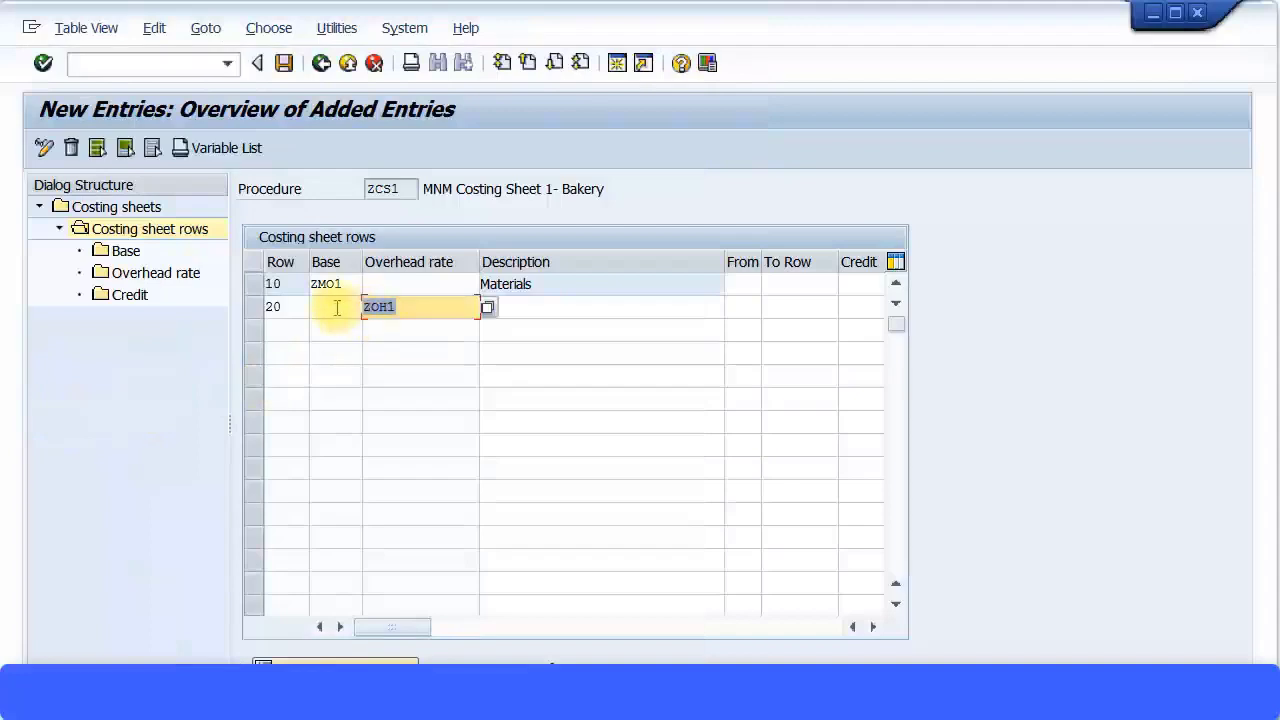
pyautogui.press('Return')
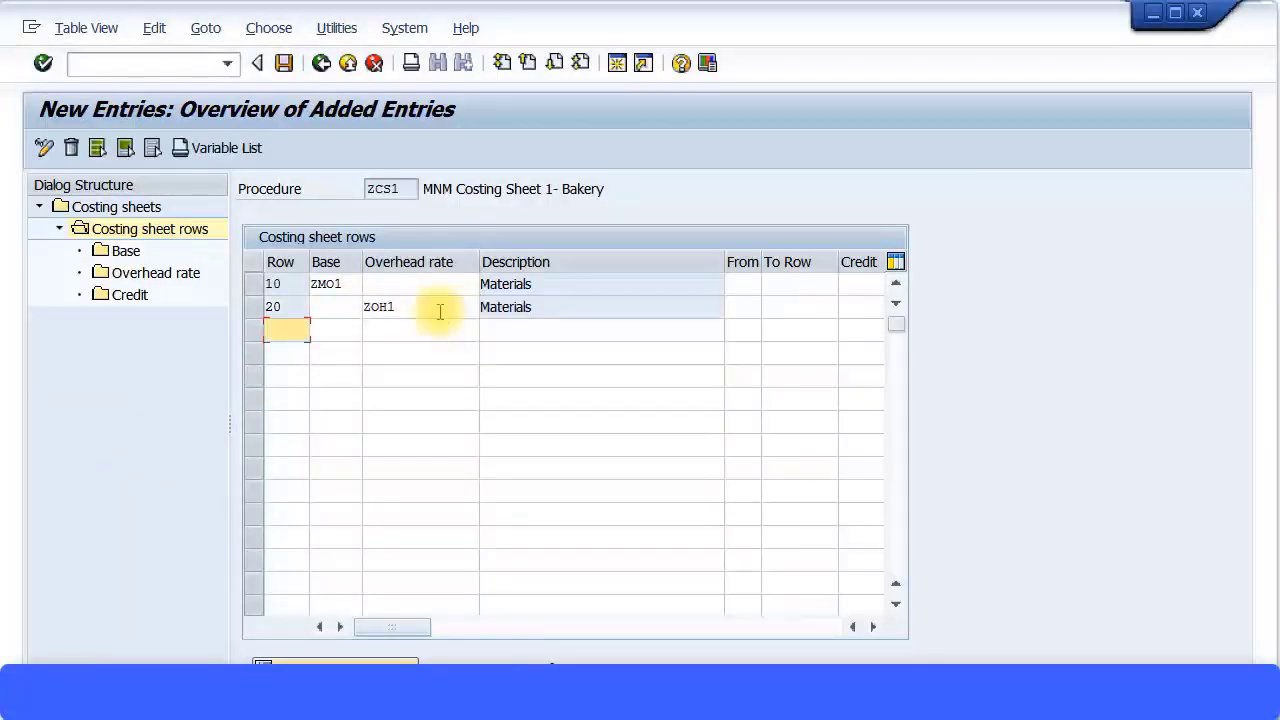
pyautogui.click(530, 304)
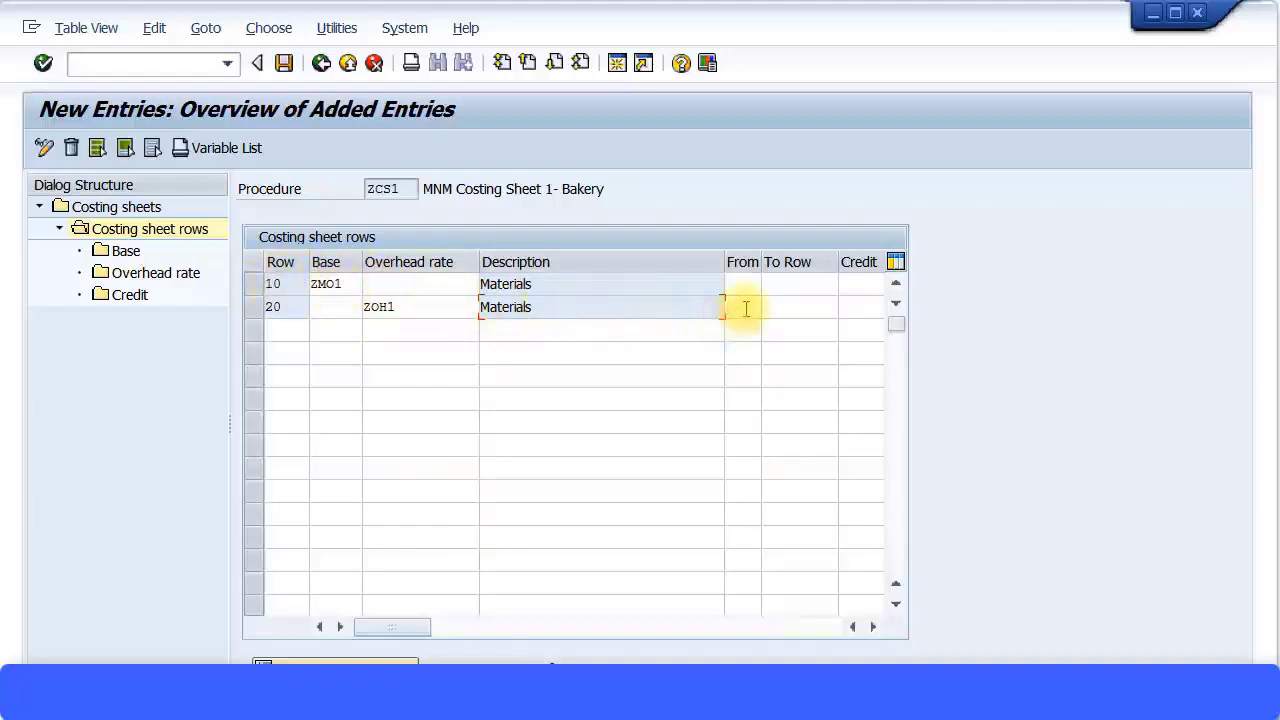
# Step: Set the starting row for the overhead in costing sheet row 20 to row 10
pyautogui.write('10')
pyautogui.press('Return')
pyautogui.click(747, 307)
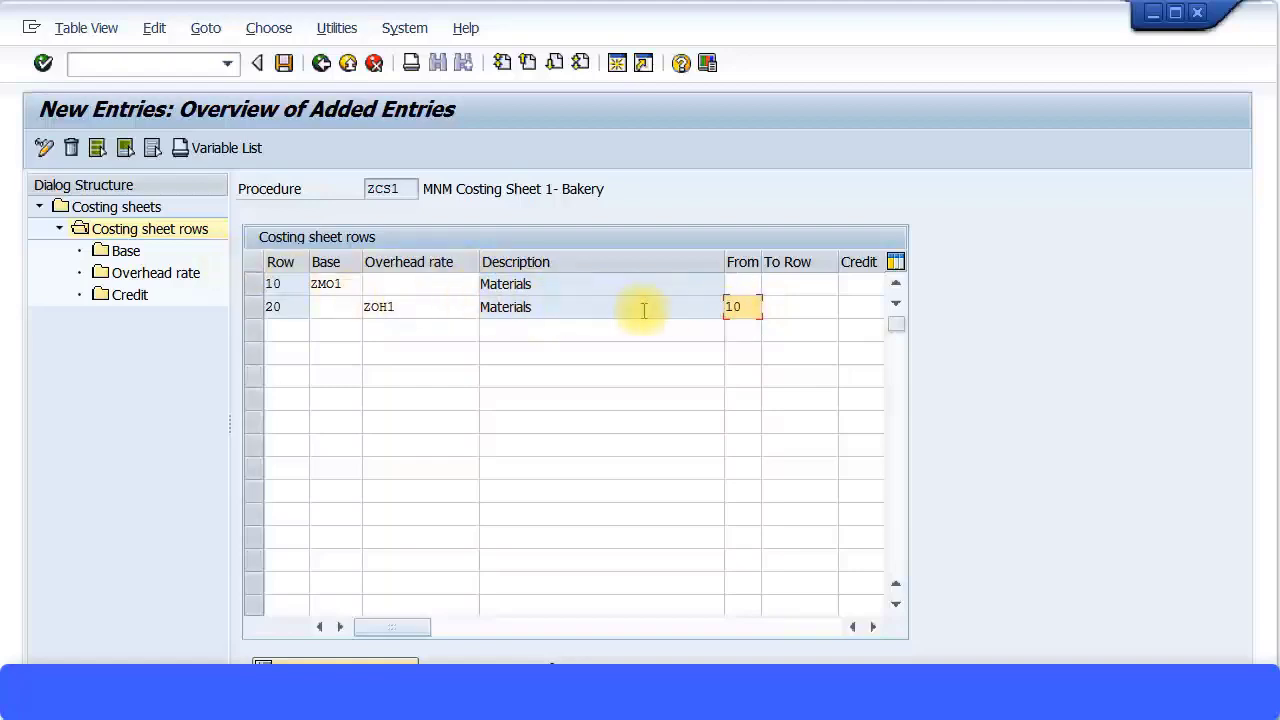
pyautogui.click(352, 283)
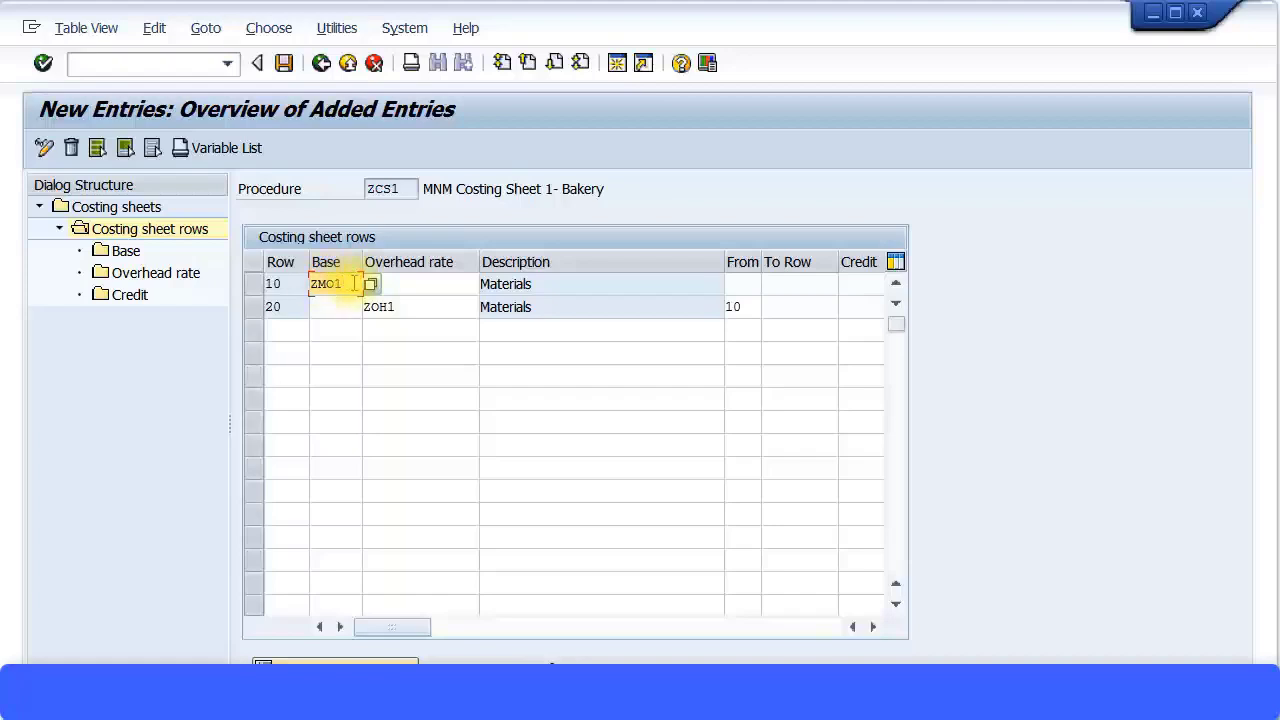
pyautogui.click(413, 310)
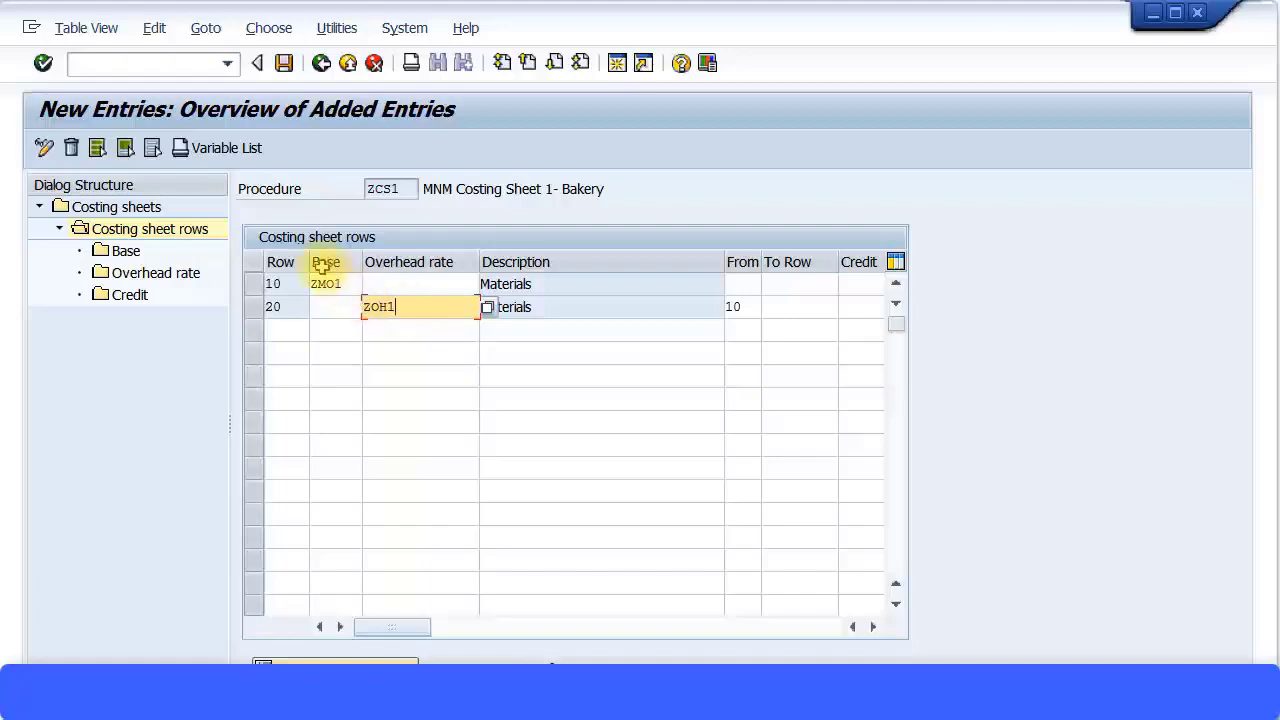
pyautogui.click(346, 283)
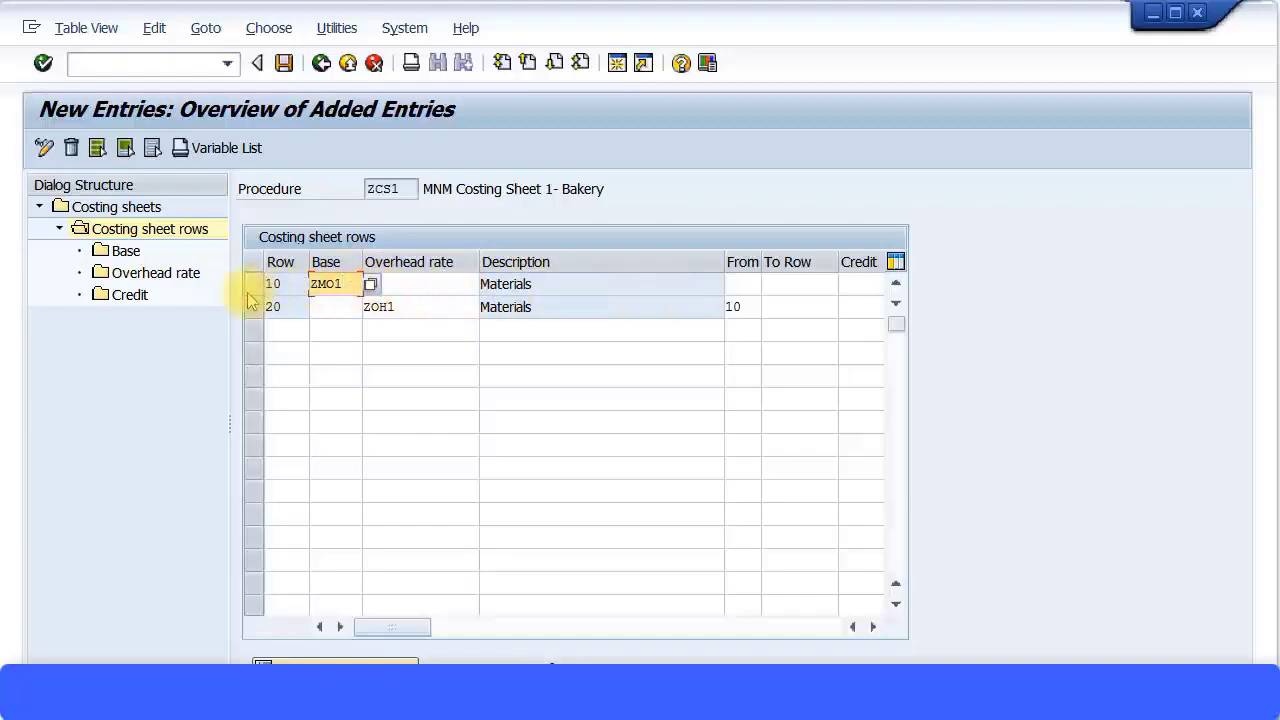
pyautogui.click(737, 306)
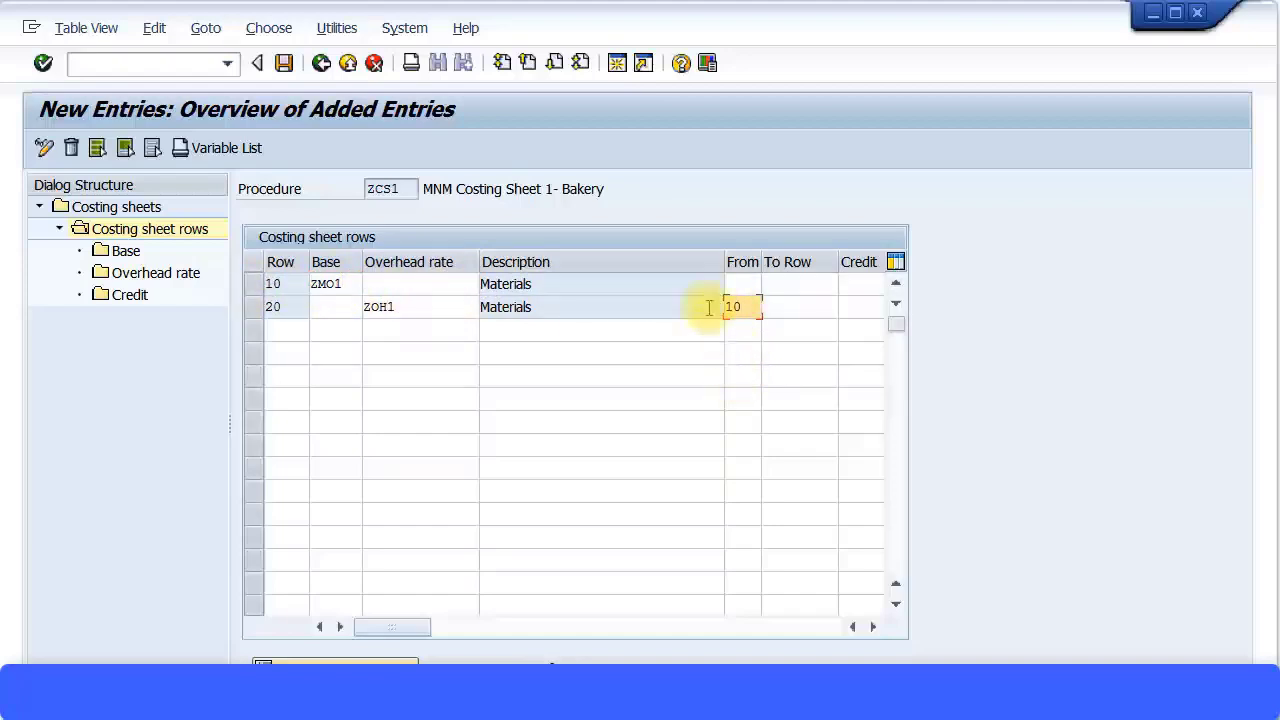
# Step: Assign credit key ZC1 (Materials OH) to row 20 of costing sheet ZCS1, choosing it from the possible credit entries
pyautogui.click(848, 305)
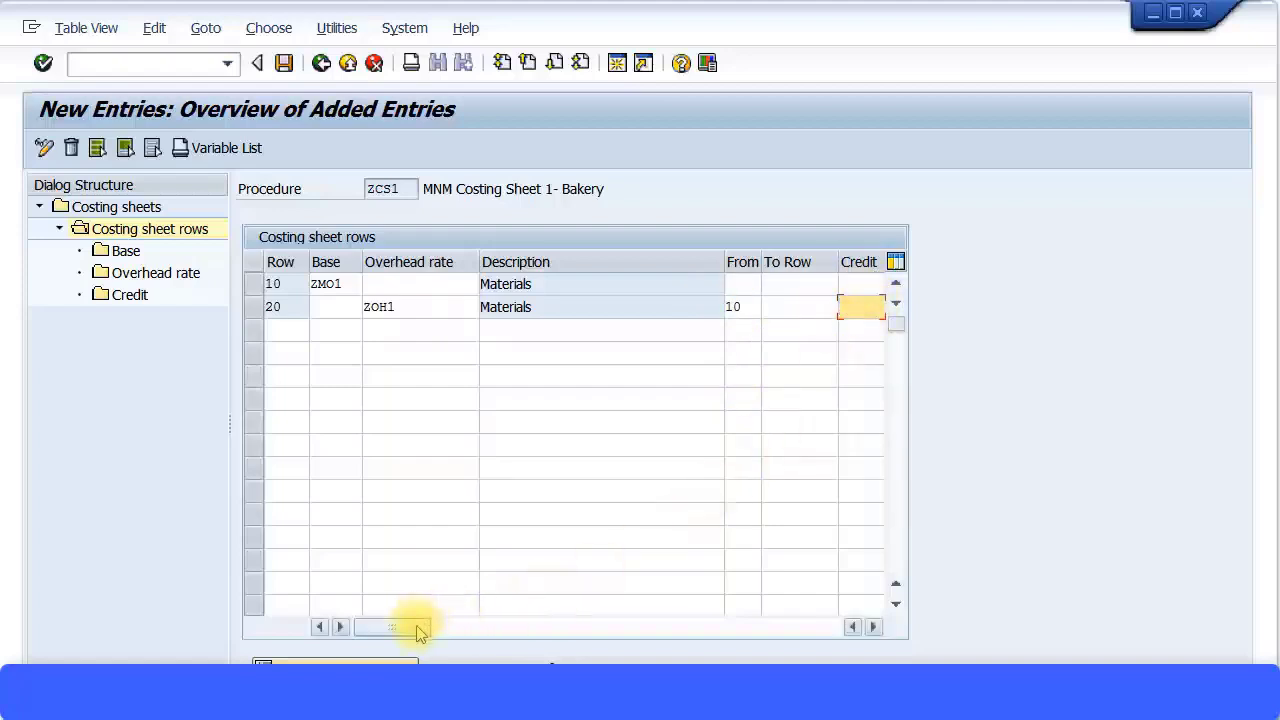
pyautogui.moveTo(414, 629); pyautogui.dragTo(520, 630)
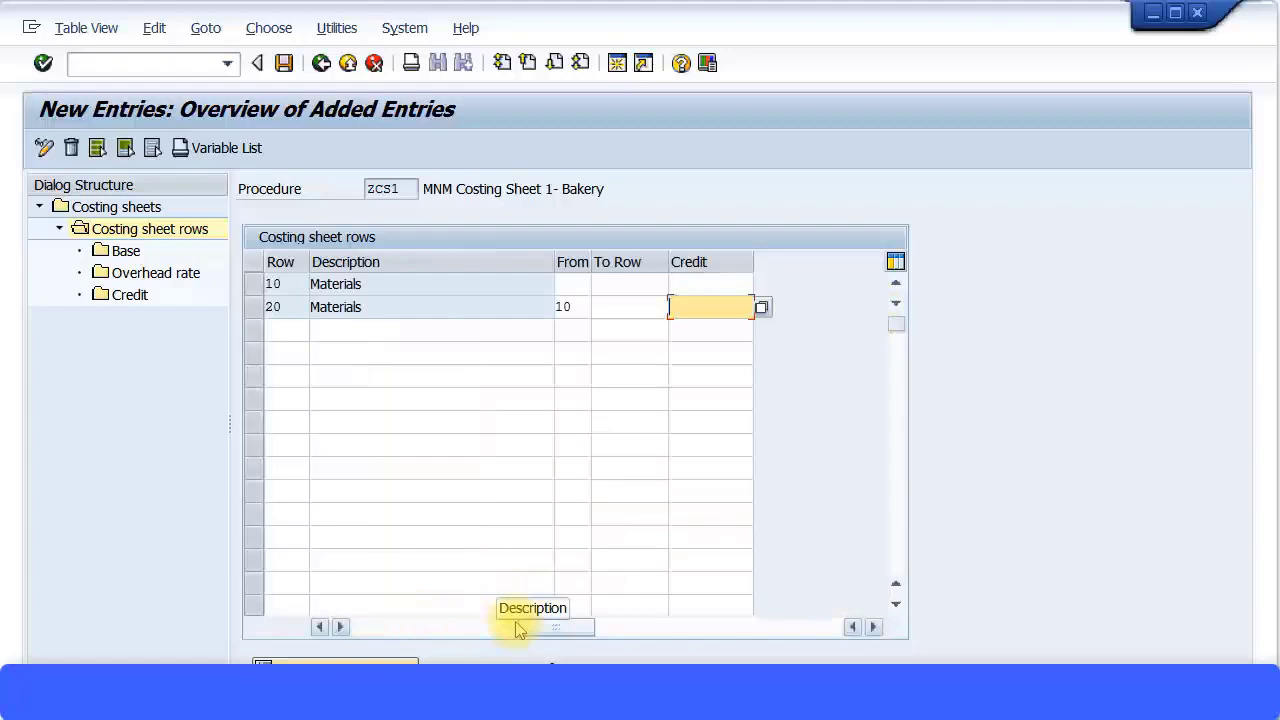
pyautogui.click(762, 308)
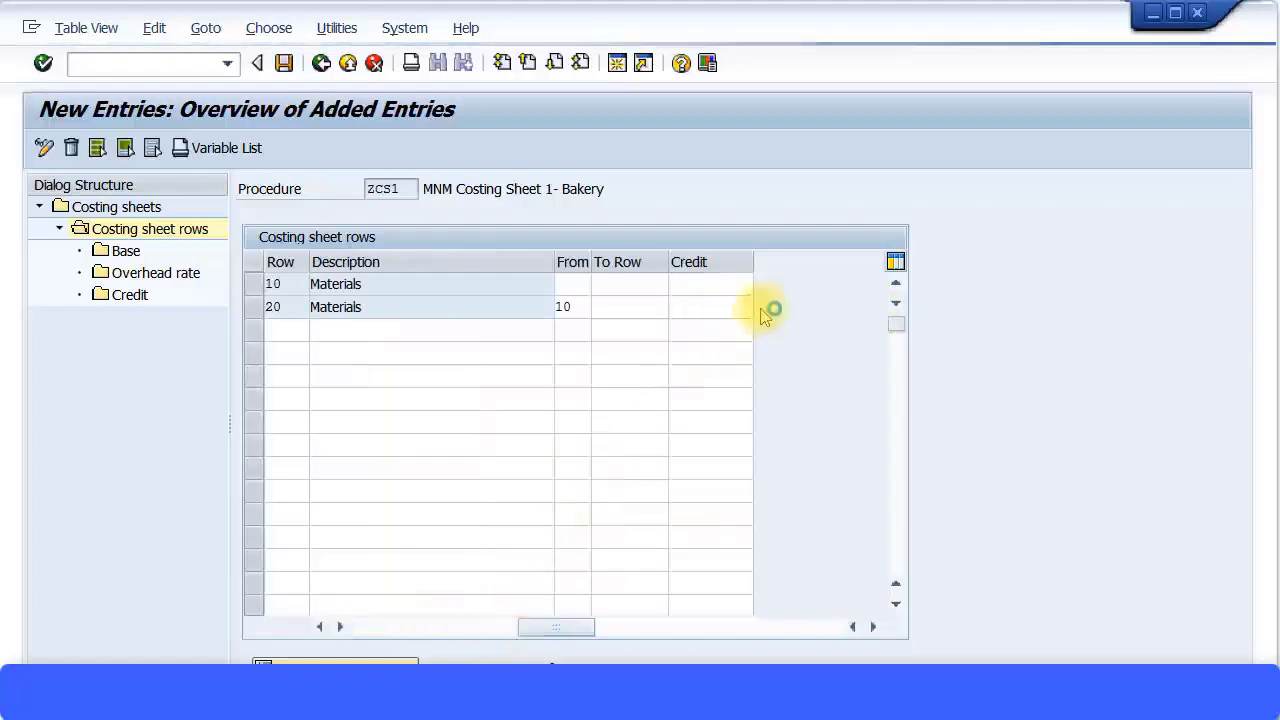
pyautogui.scroll(-2, 572, 404)
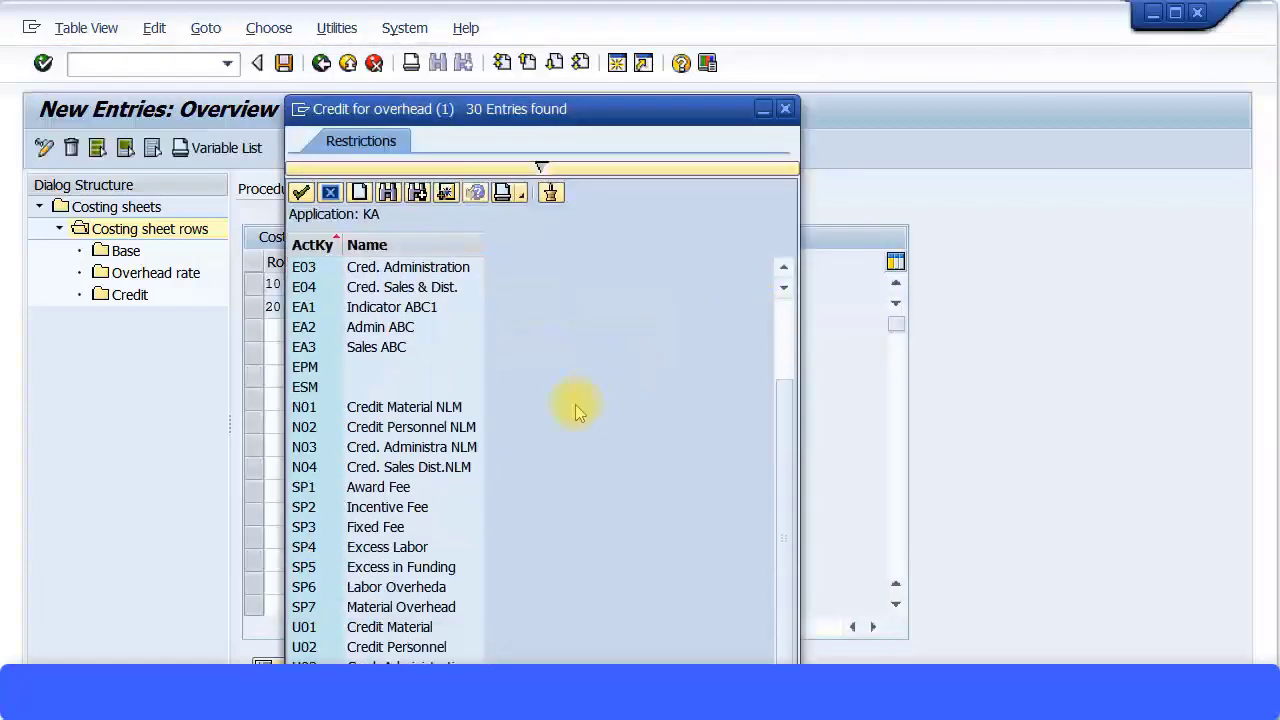
pyautogui.moveTo(614, 108); pyautogui.dragTo(684, 11)
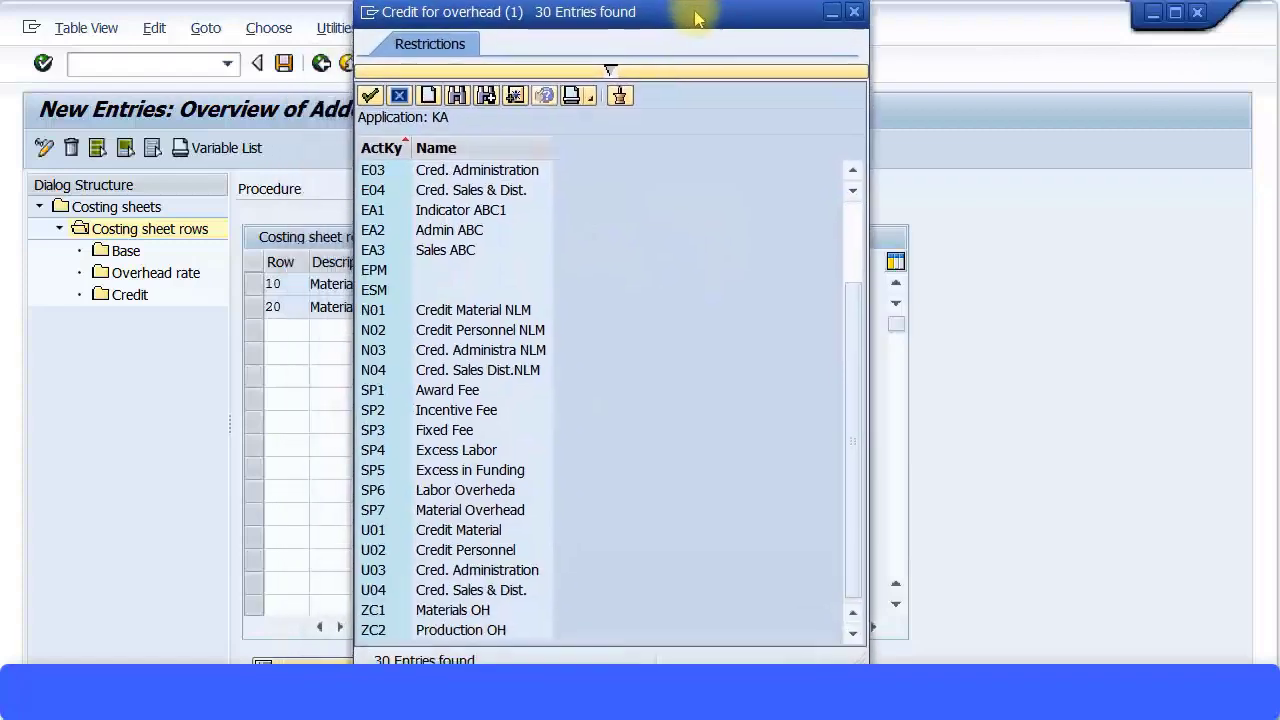
pyautogui.doubleClick(458, 612)
pyautogui.click(709, 311)
pyautogui.moveTo(548, 636); pyautogui.dragTo(414, 614)
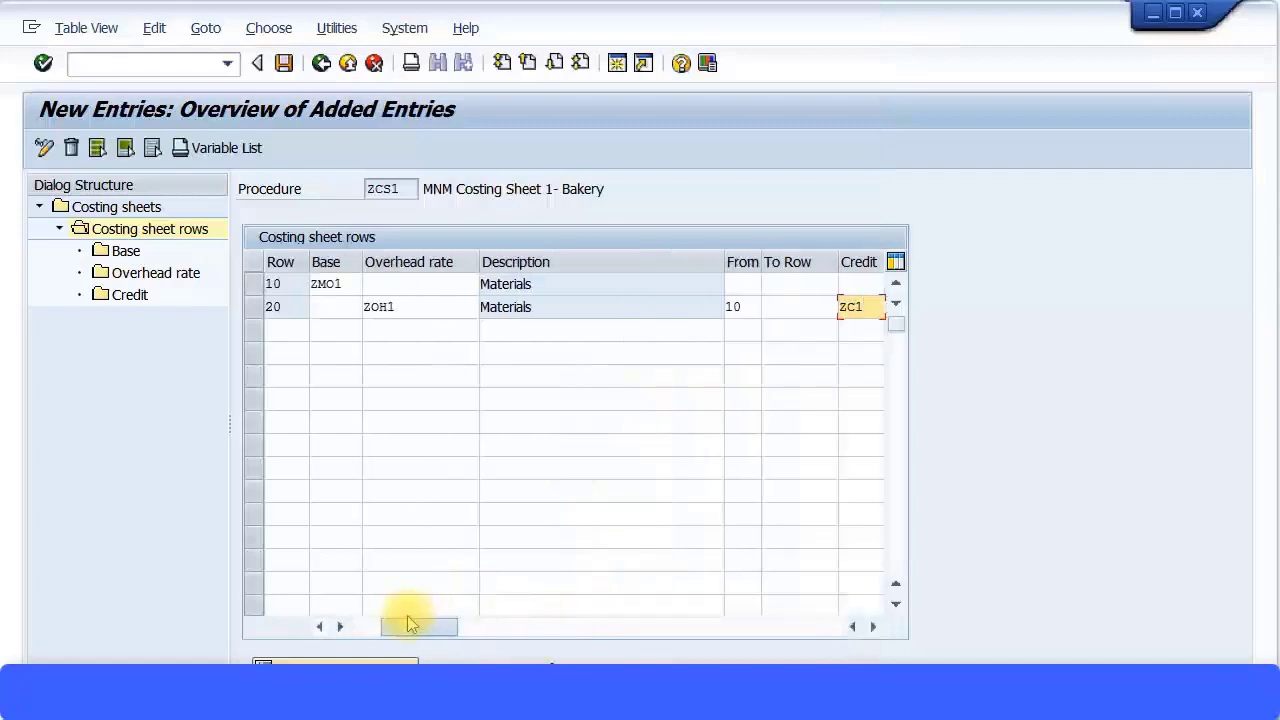
pyautogui.click(348, 285)
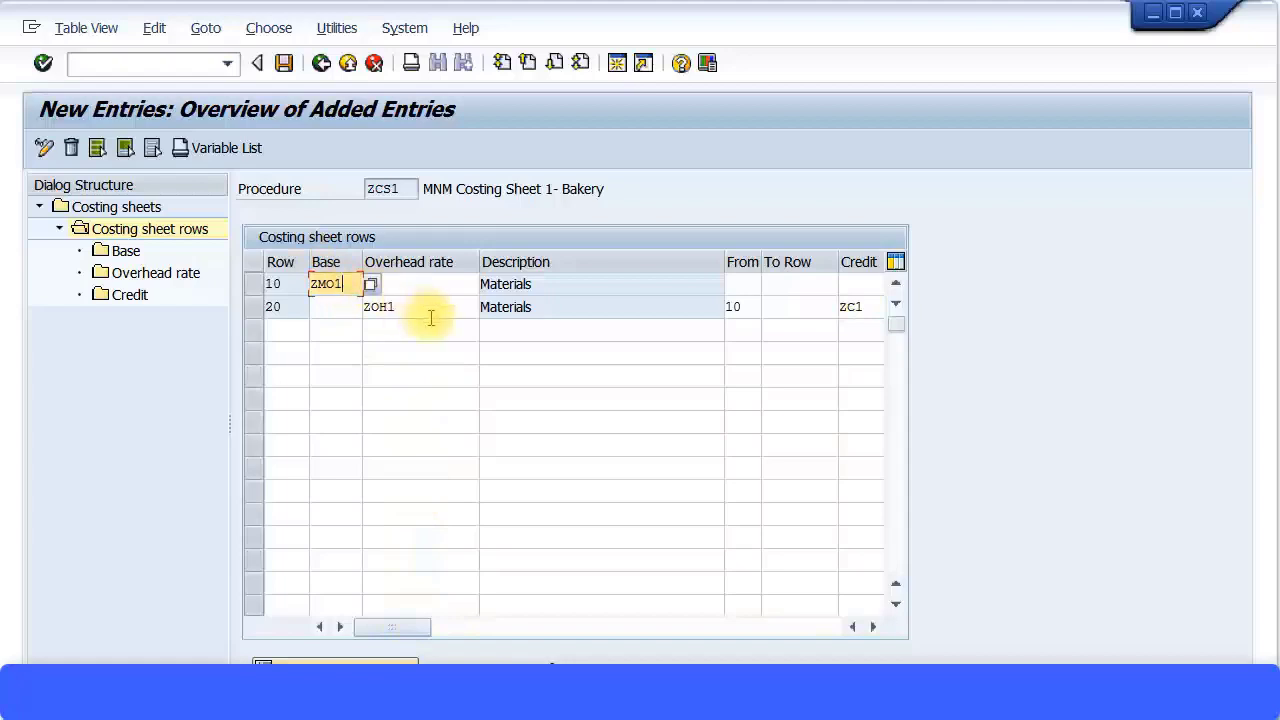
pyautogui.click(437, 315)
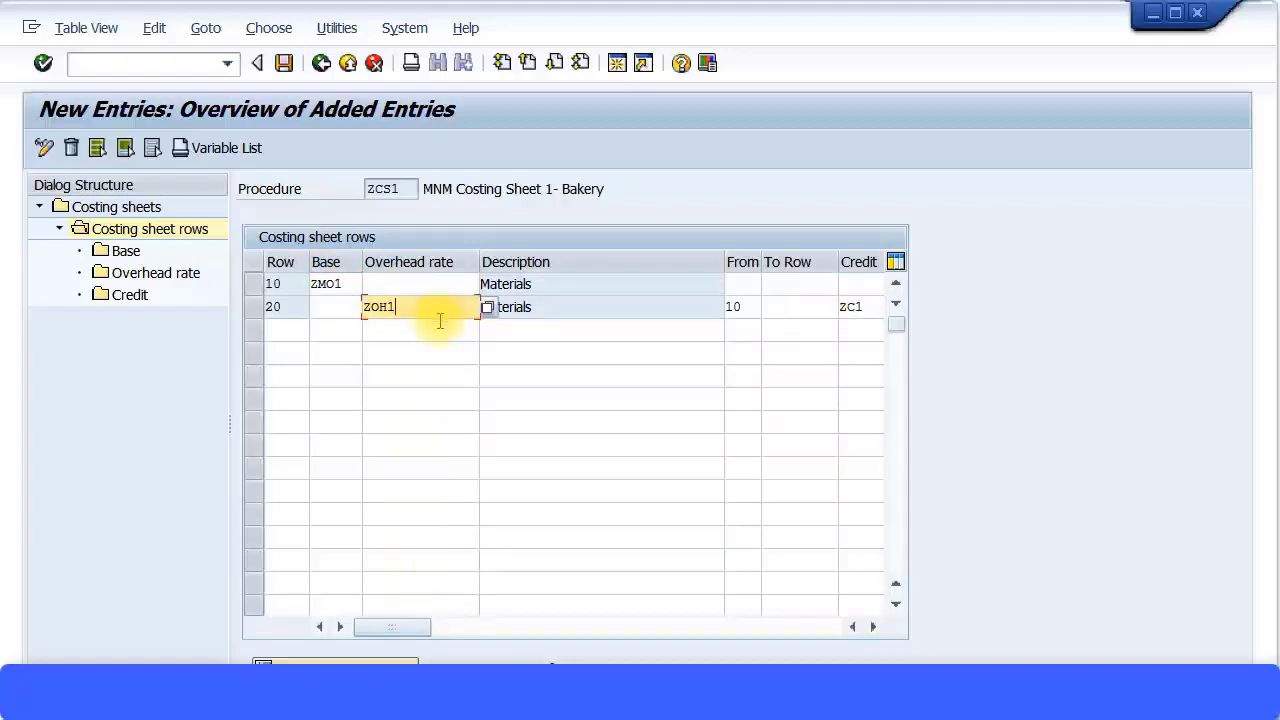